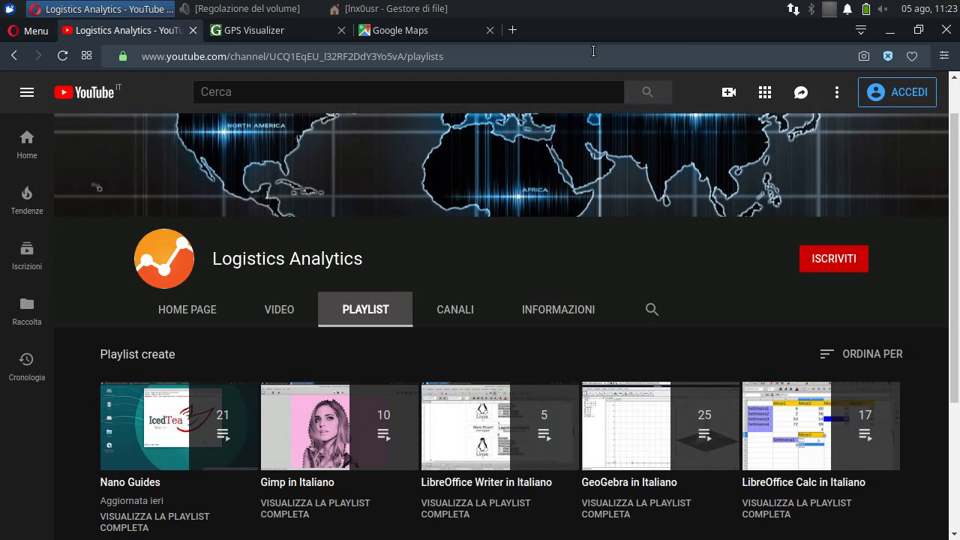
Search Google Maps for 'assisi' and zoom toward the Basilica di San Francesco.
left_click(418, 30)
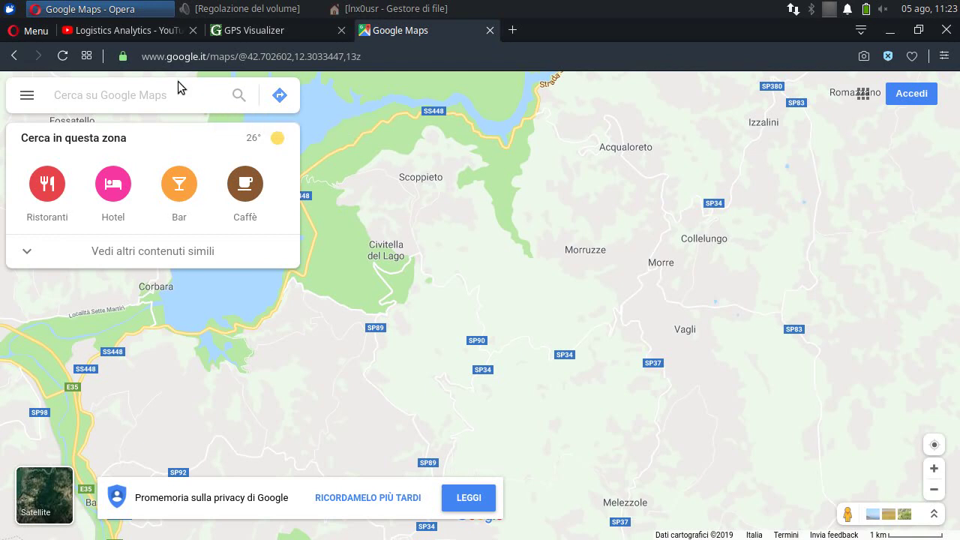
type("assisi")
key("Return")
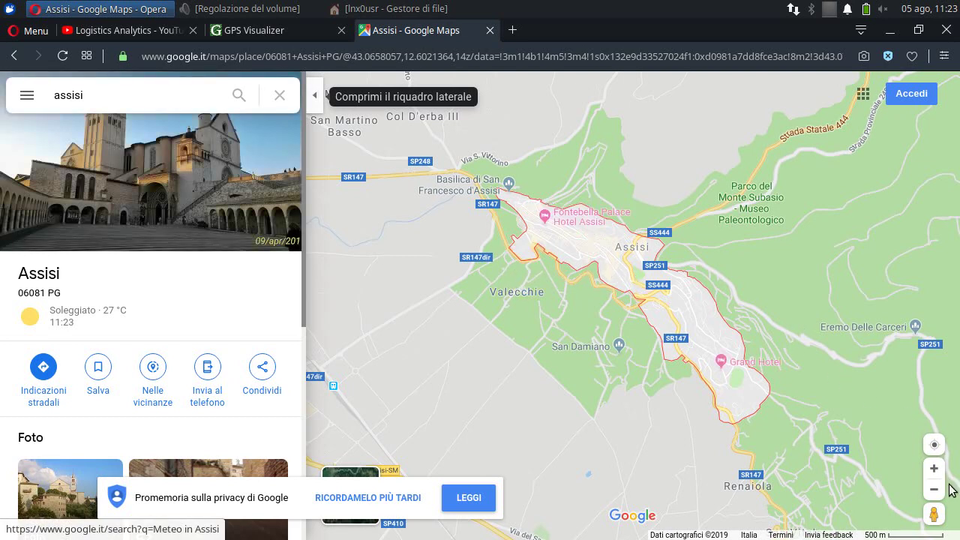
left_click(934, 468)
left_click_drag(613, 268, 716, 400)
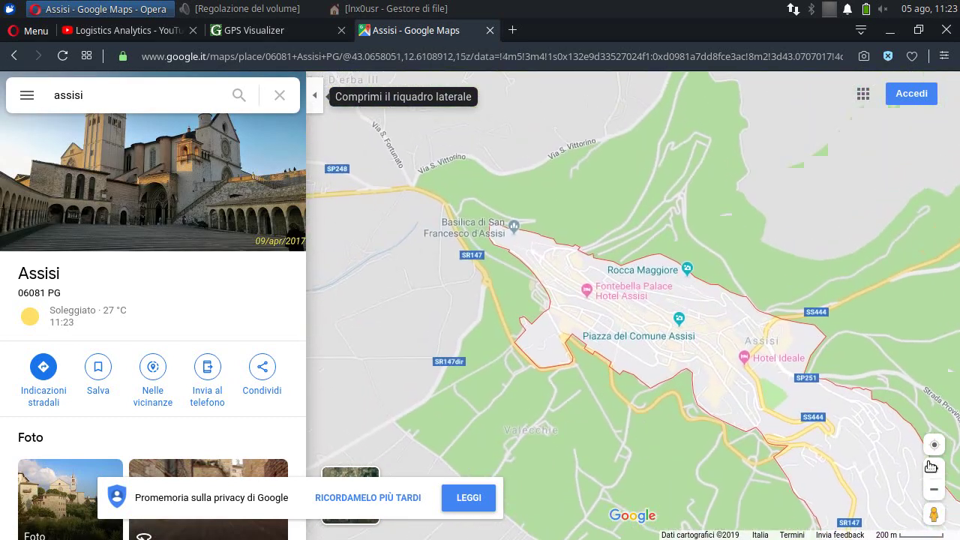
left_click(934, 468)
left_click_drag(452, 242, 688, 357)
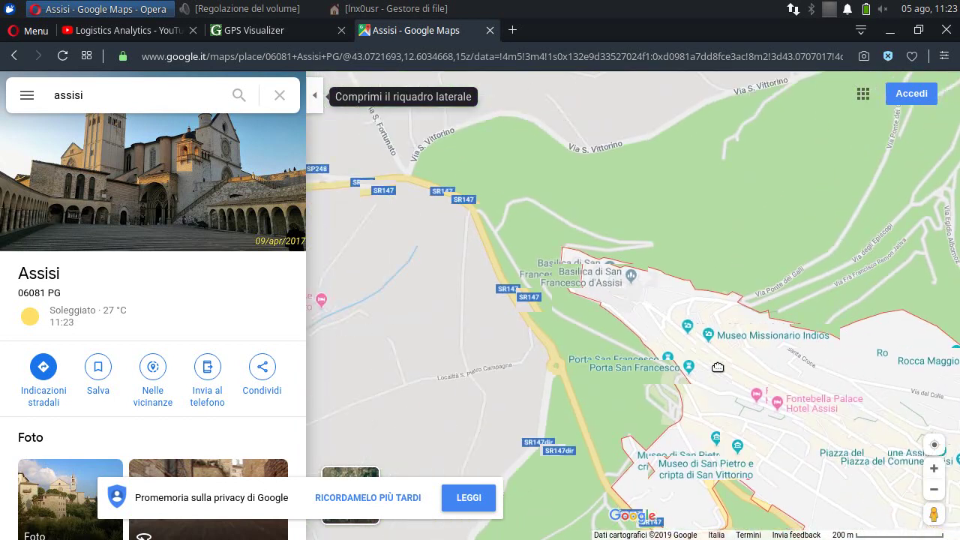
Hide the side panel and privacy banner, then show the basilica lawn in close satellite view.
left_click(308, 95)
left_click(933, 468)
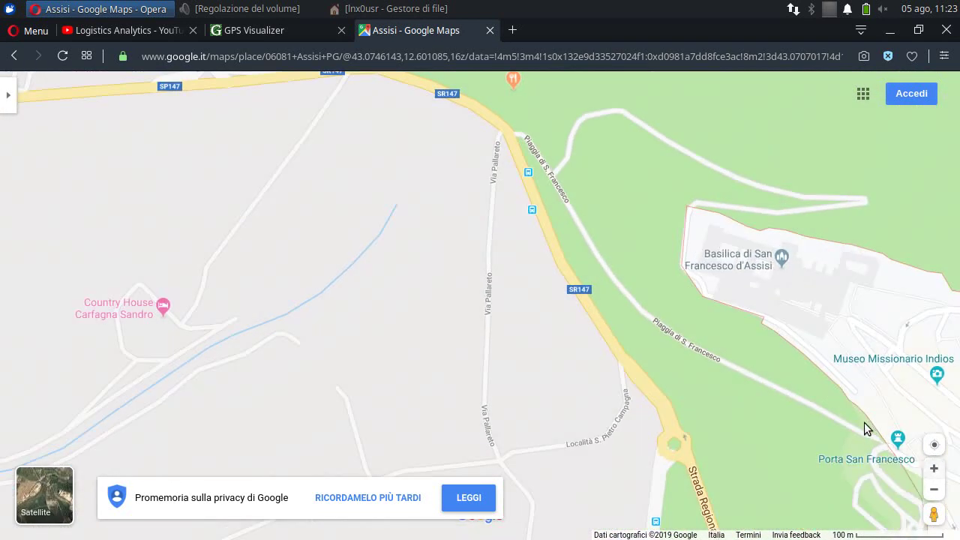
left_click_drag(863, 428, 440, 318)
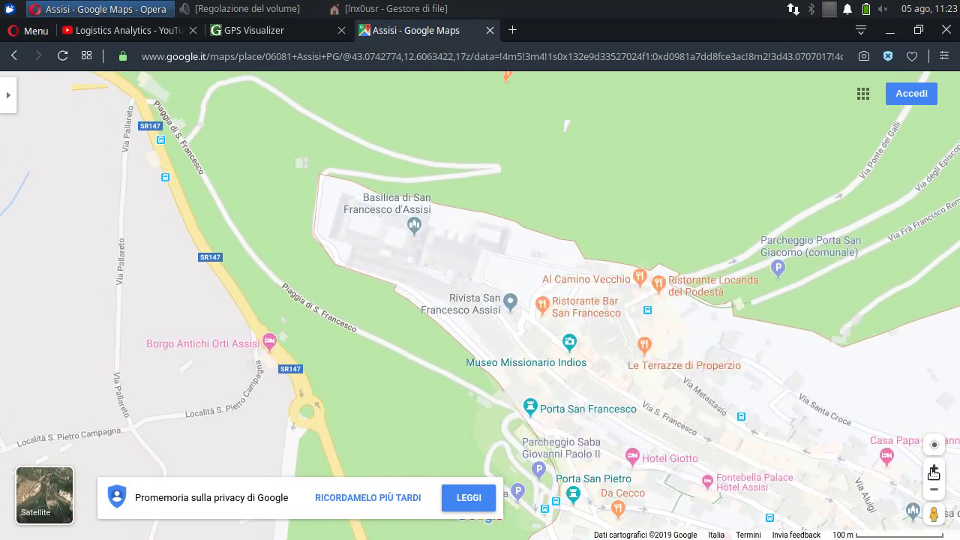
left_click(933, 468)
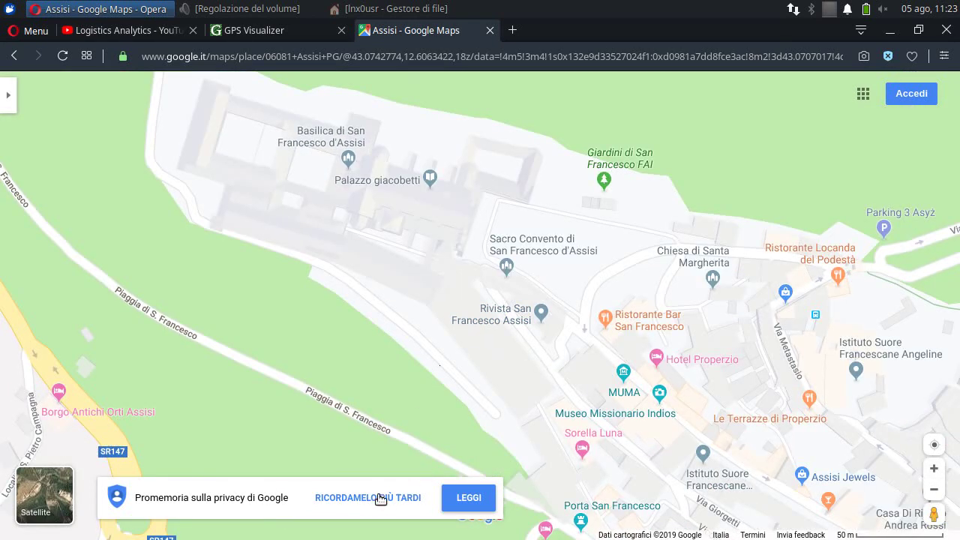
left_click(377, 497)
left_click(47, 504)
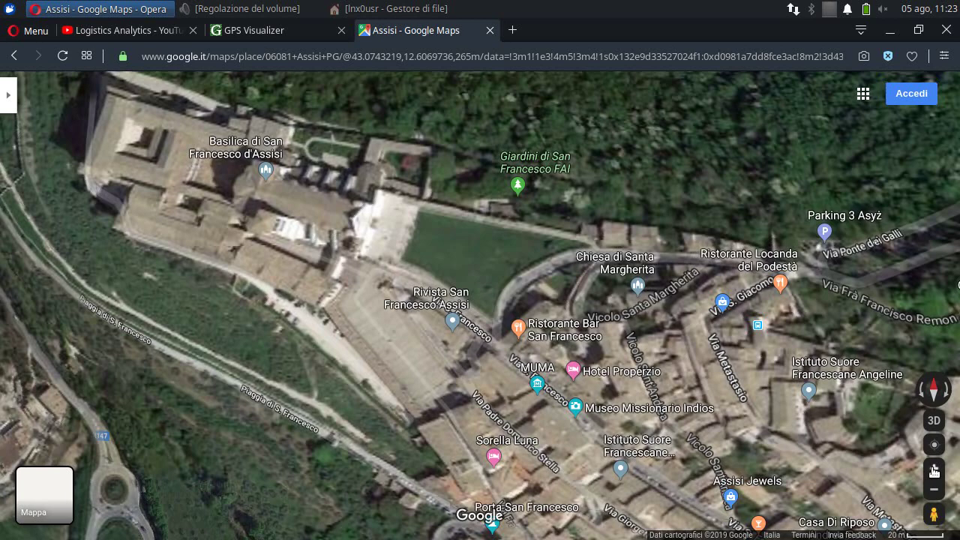
left_click(933, 471)
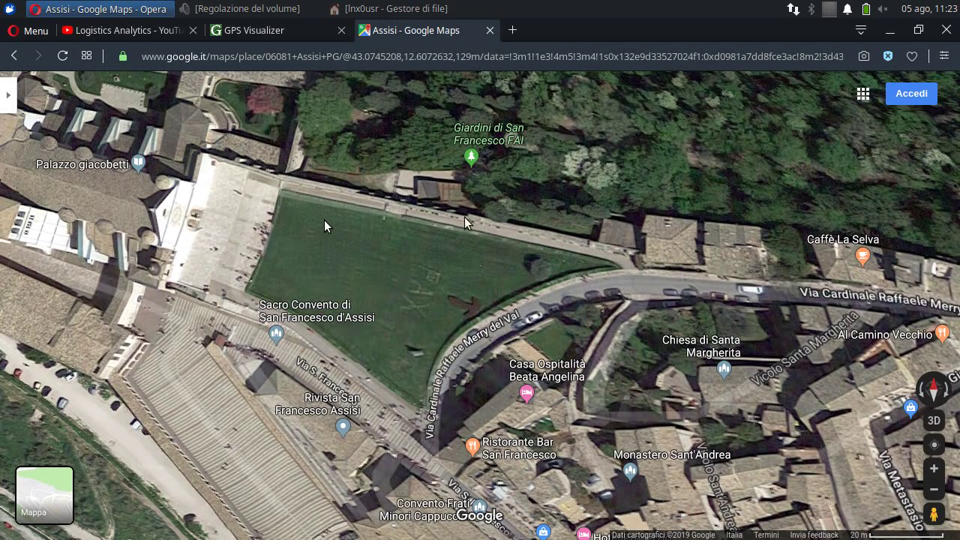
Pin the lawn's western corner and show its coordinates 43.074824, 12.606561.
right_click(282, 191)
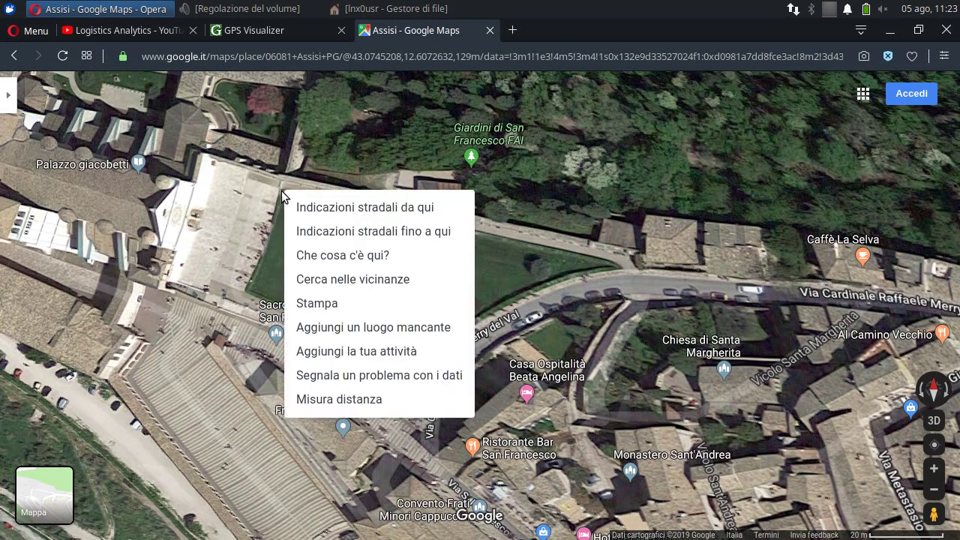
left_click(317, 257)
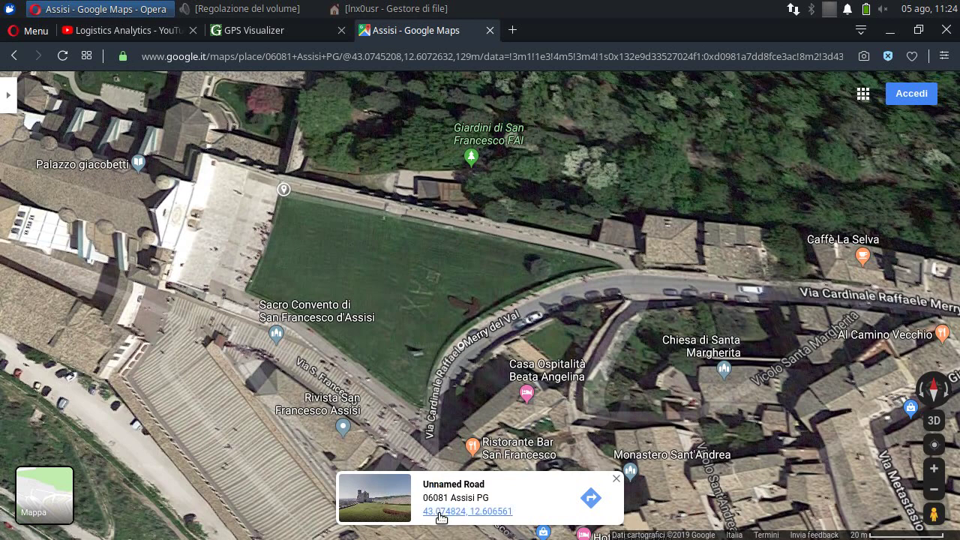
left_click(441, 511)
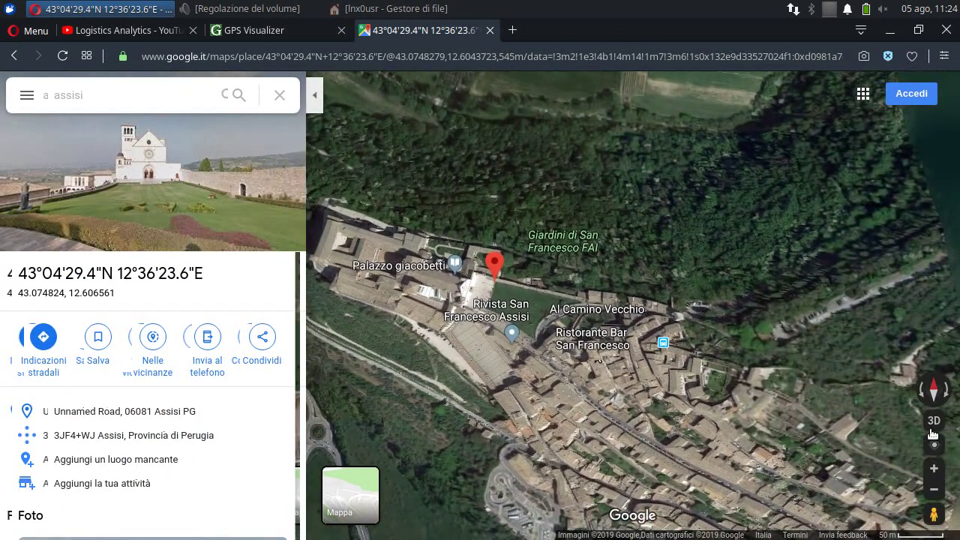
Zoom in around the pin, leave Street View, and minimize the browser to the desktop.
left_click(934, 469)
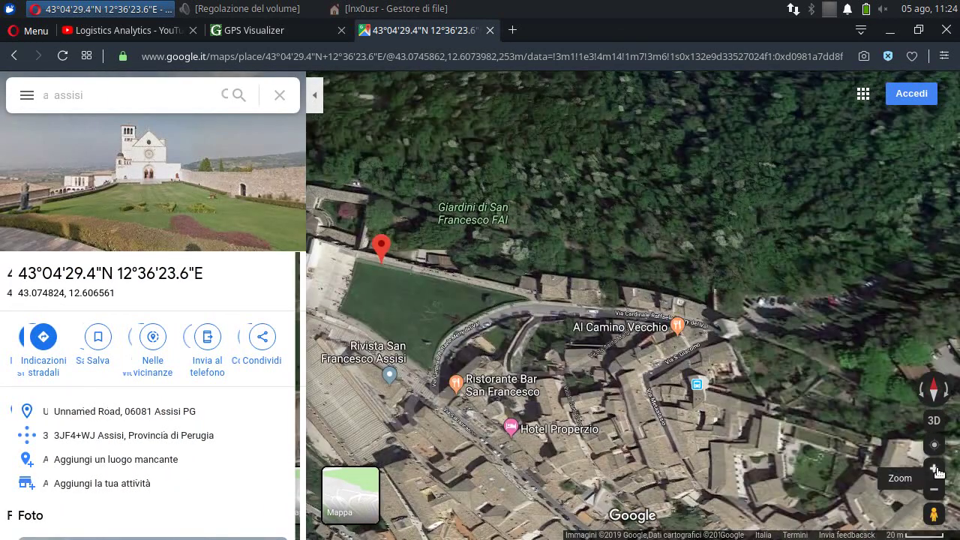
left_click(935, 469)
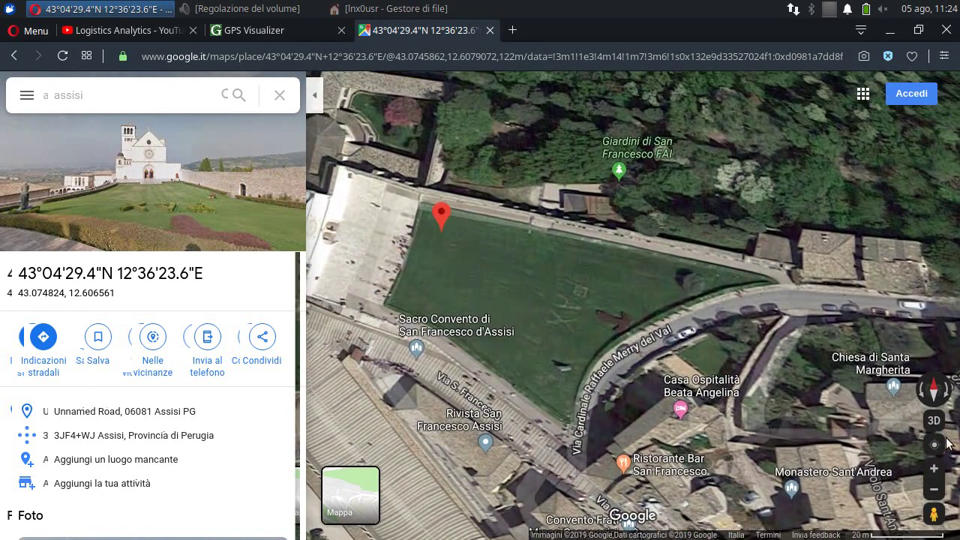
left_click(934, 468)
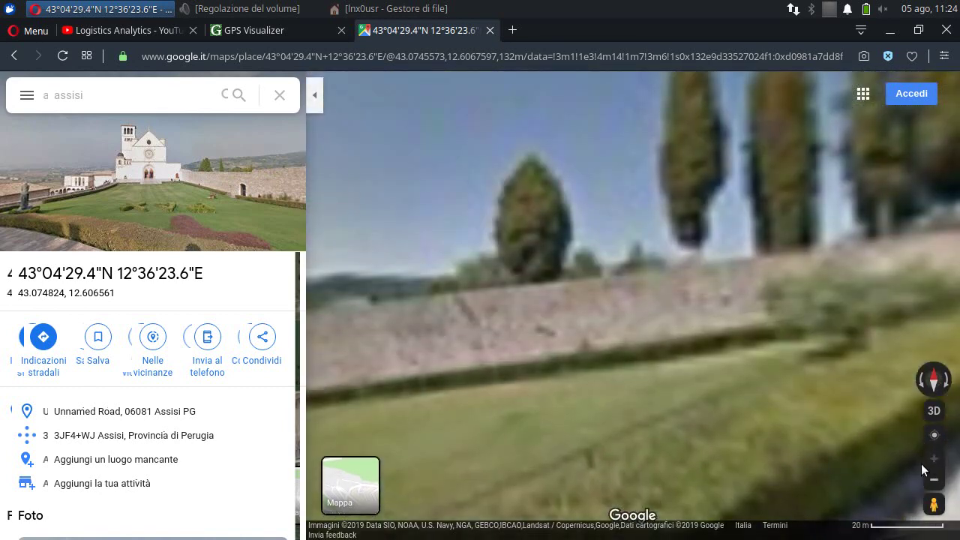
left_click(935, 477)
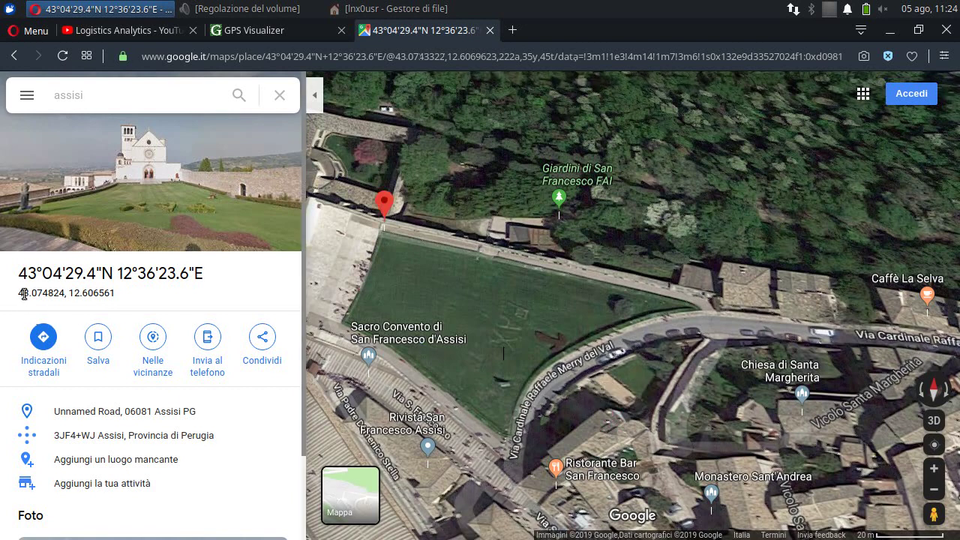
left_click(889, 30)
right_click(371, 159)
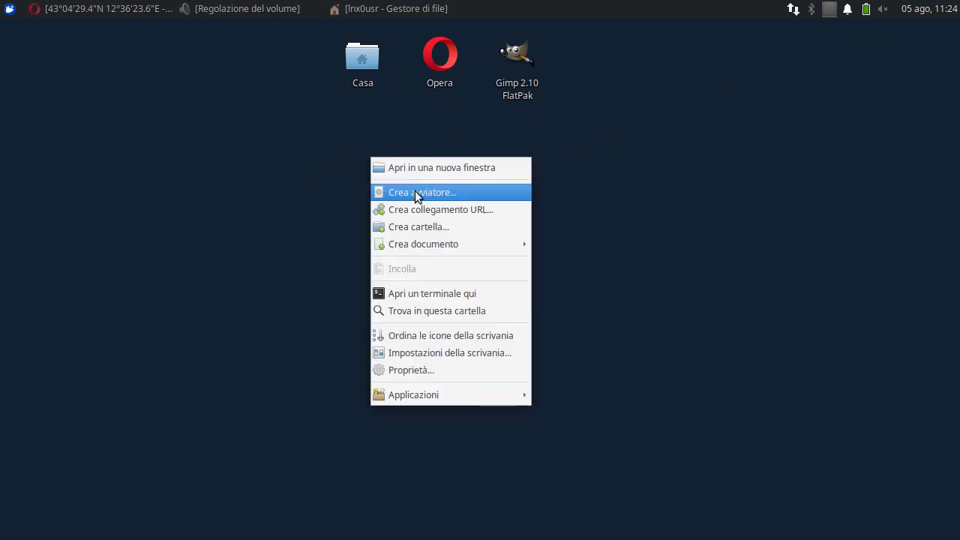
mouse_move(419, 244)
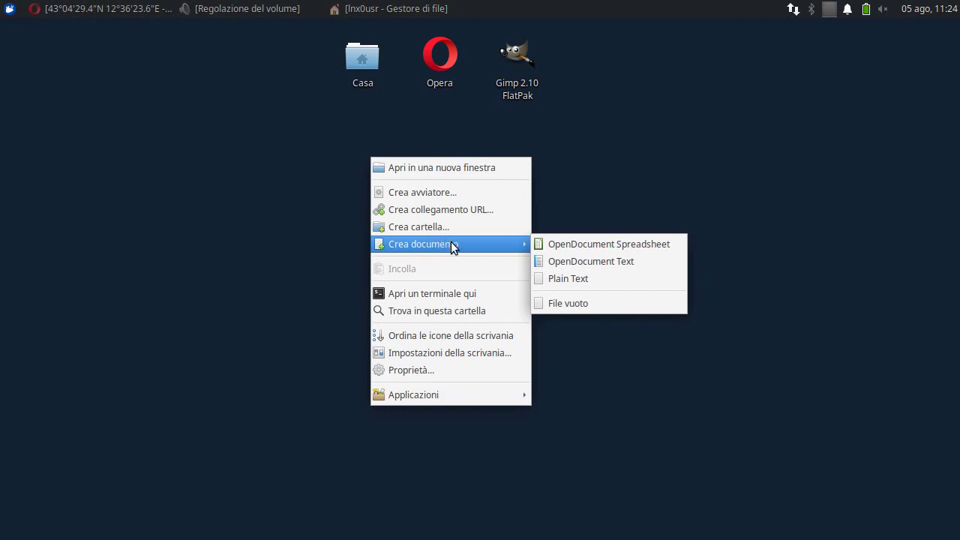
Create a new plain text document on the desktop named Mappa.idx.
left_click(551, 280)
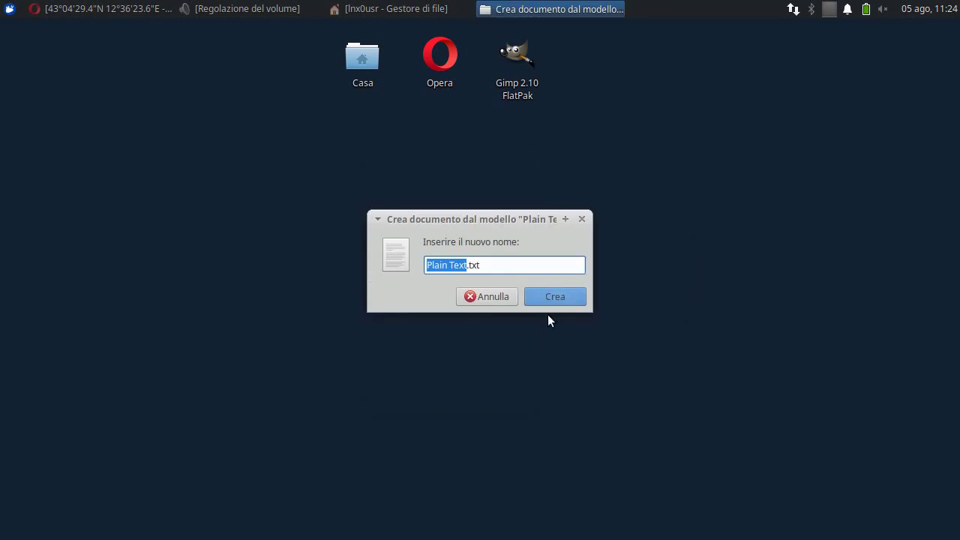
type("Mappa")
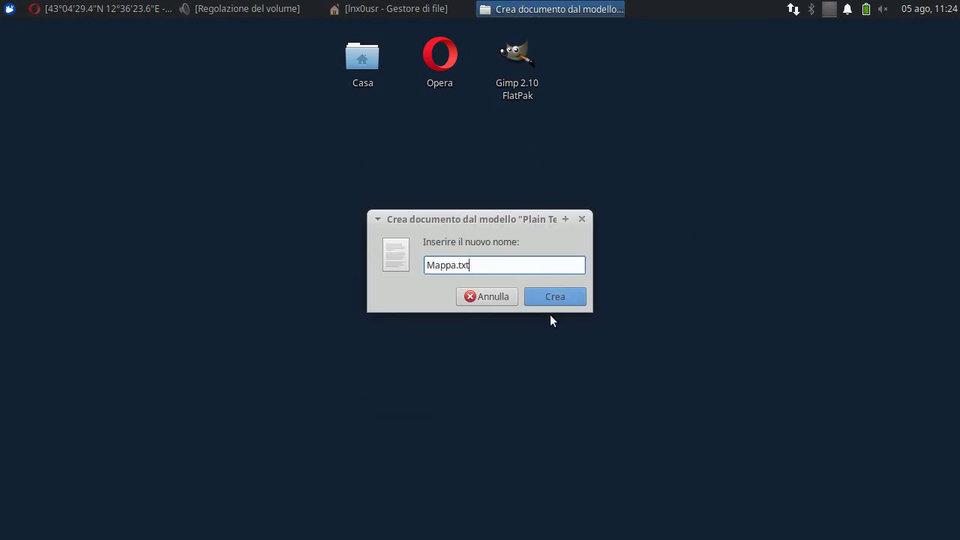
key("BackSpace")
key("BackSpace")
key("BackSpace")
key("BackSpace")
type(".idx")
key("Return")
Move the Mappa.idx icon below Casa and open it in Mousepad.
mouse_move(53, 57)
left_mouse_down()
mouse_move(289, 178)
mouse_move(358, 183)
left_mouse_up()
right_click(361, 144)
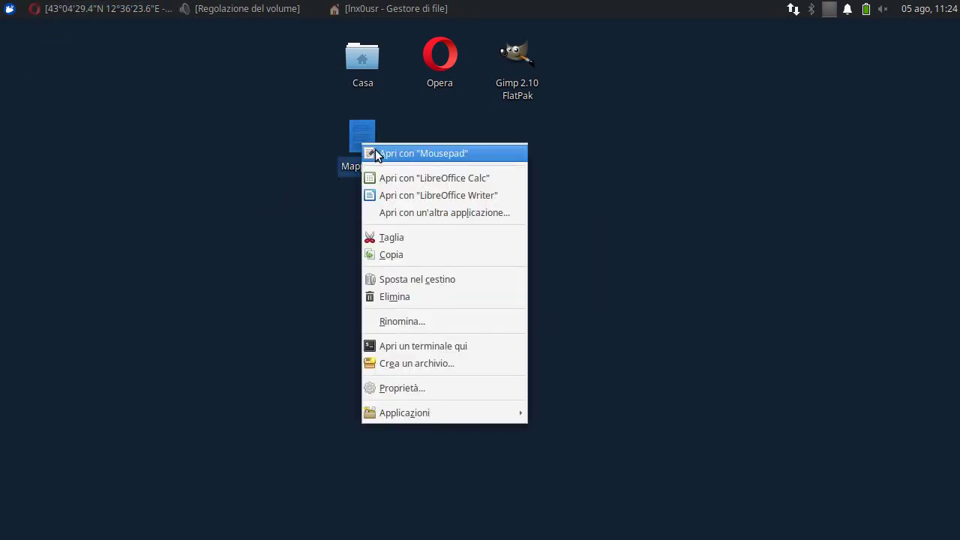
left_click(377, 154)
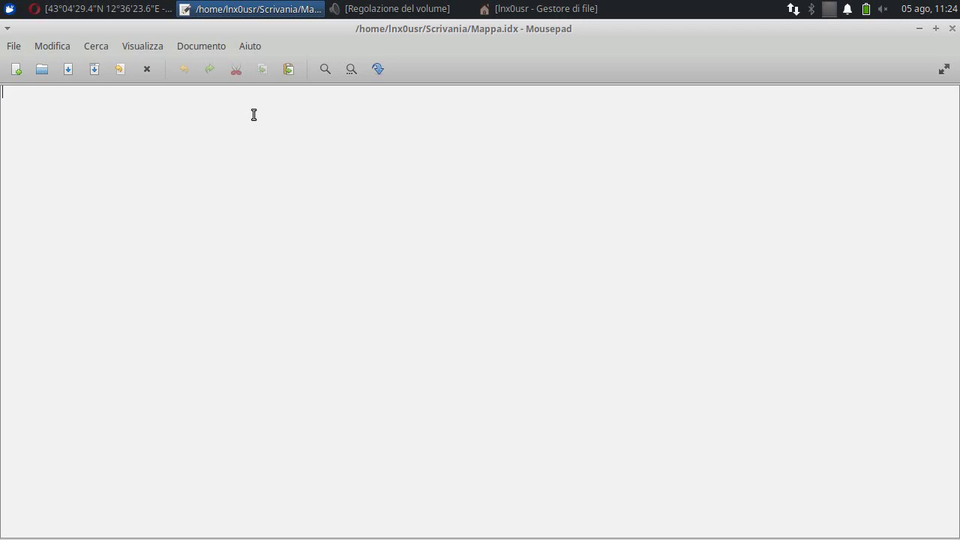
Write the header POI,Latitude,Longitude and begin a Punto1, line, then return to Google Maps.
type("POI,Latitude,Longitude")
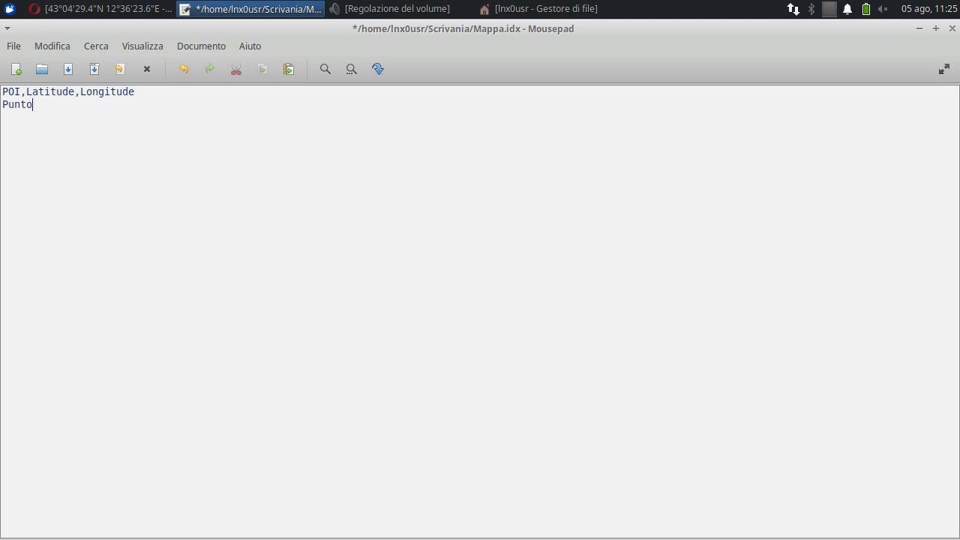
left_click(127, 8)
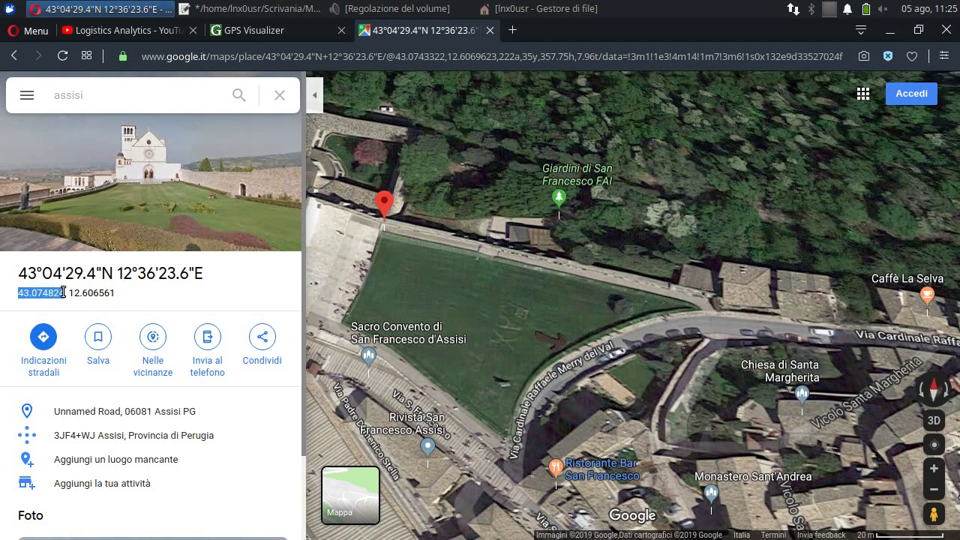
Copy latitude 43.074824 and longitude 12.606561 from Google Maps onto the Punto1 line.
left_click_drag(20, 292, 66, 293)
key("ctrl+c")
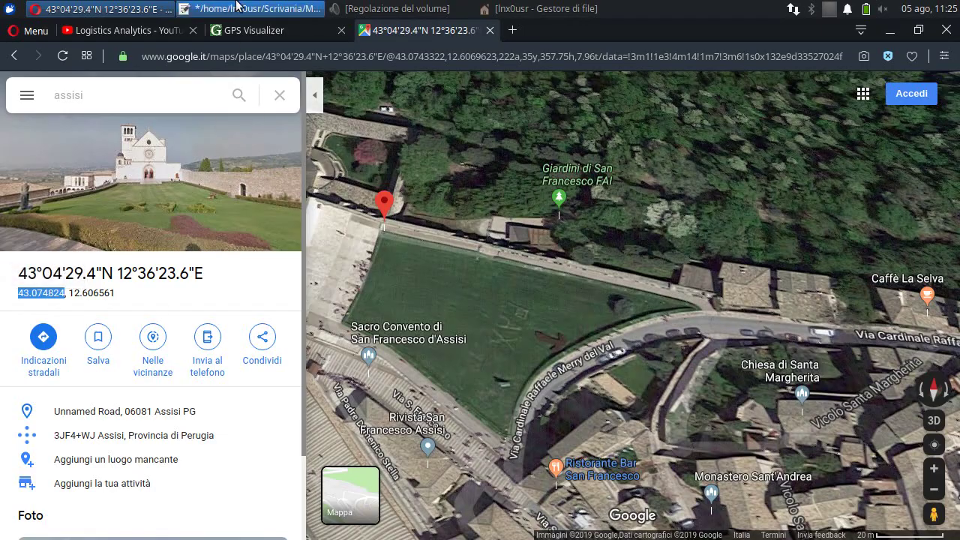
left_click(251, 9)
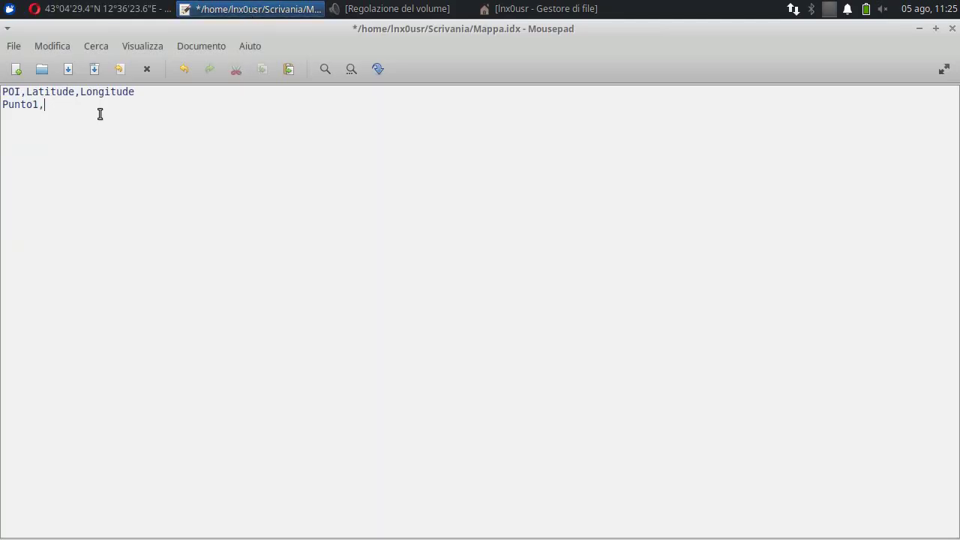
key("ctrl+v")
left_click(132, 10)
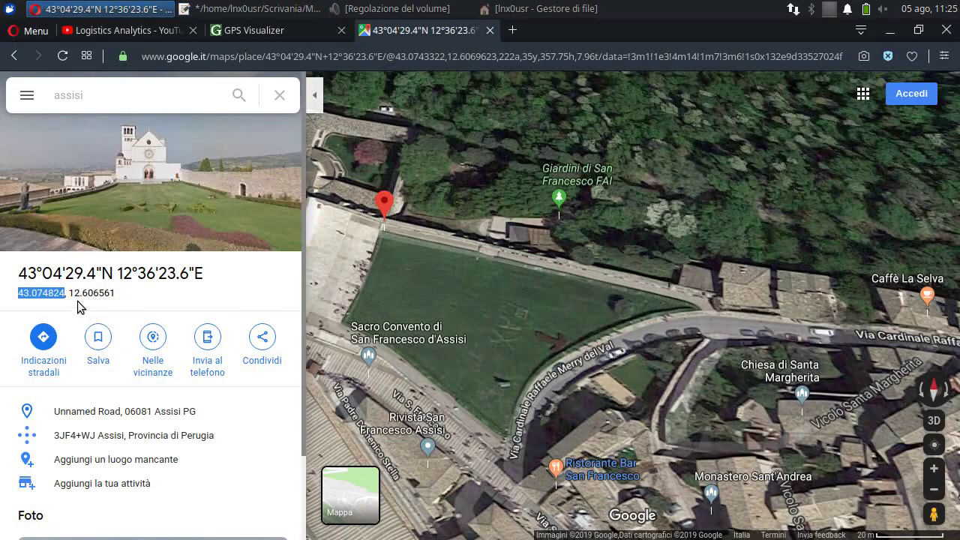
left_click_drag(69, 293, 112, 293)
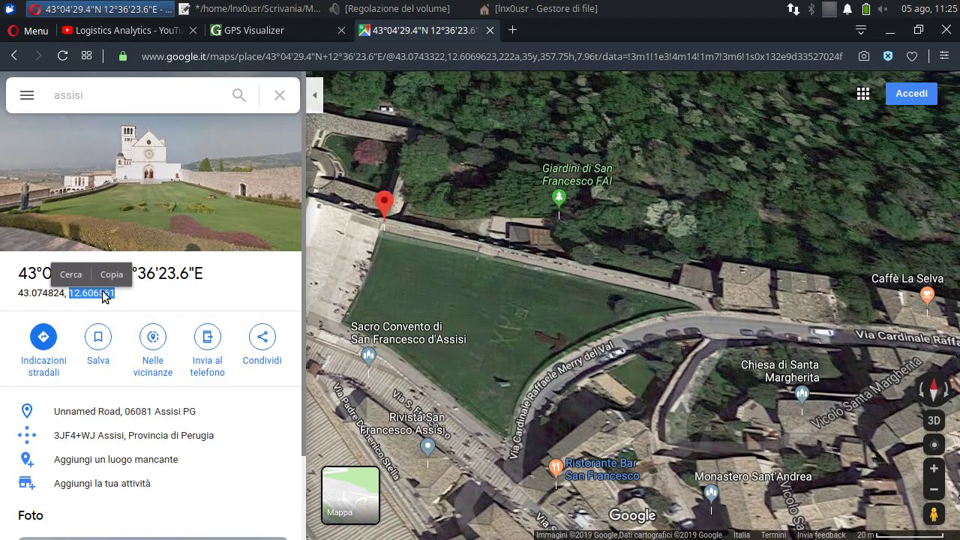
key("ctrl+c")
left_click(208, 10)
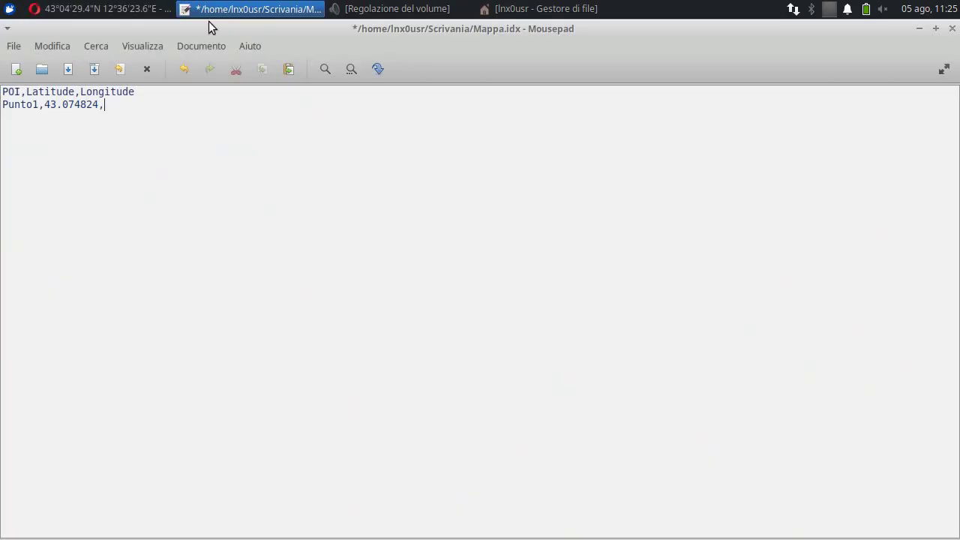
key("ctrl+v")
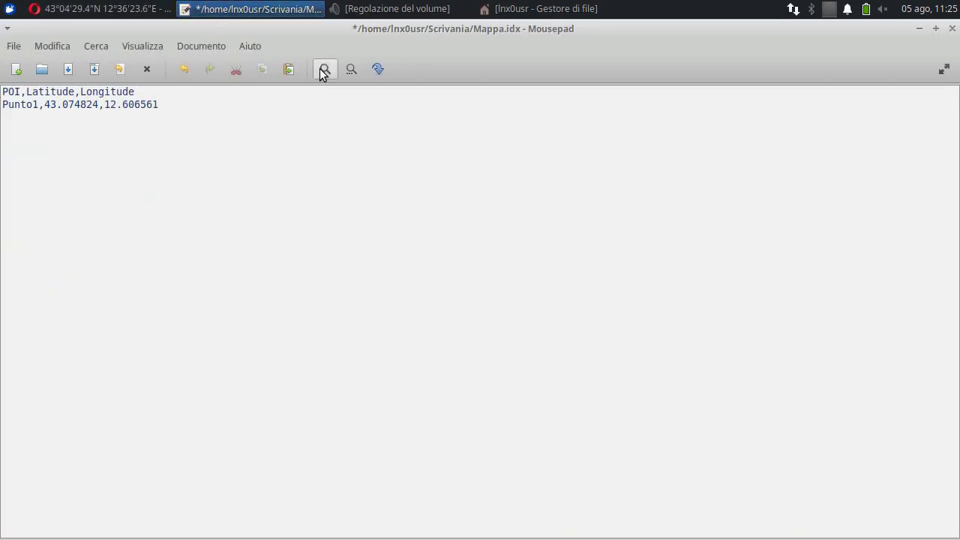
key("Return")
left_click(150, 9)
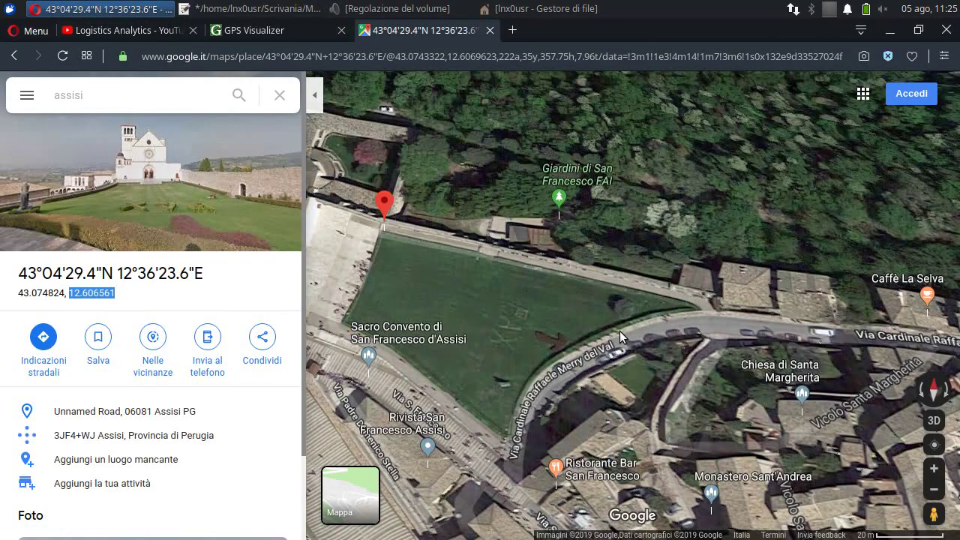
Pin the lawn's eastern corner to show its coordinates.
right_click(692, 305)
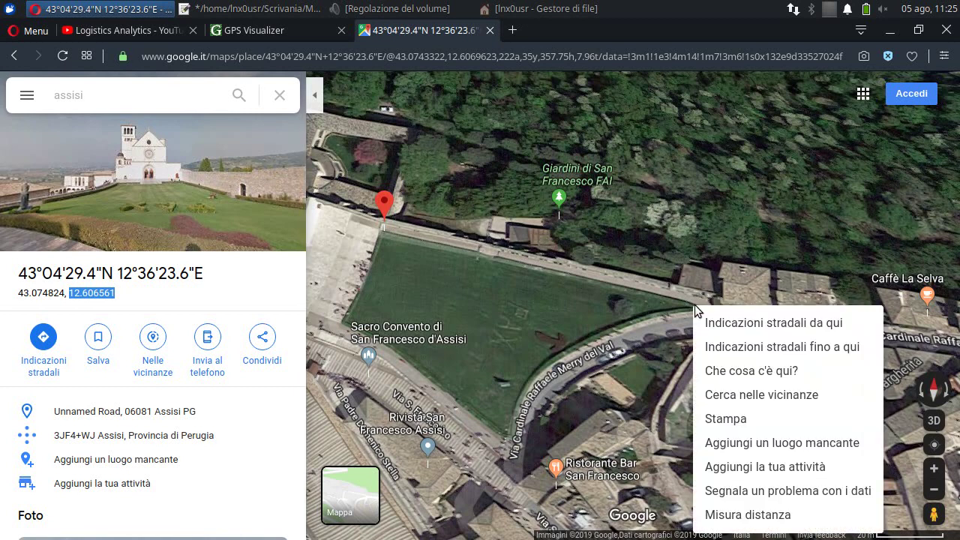
left_click(719, 371)
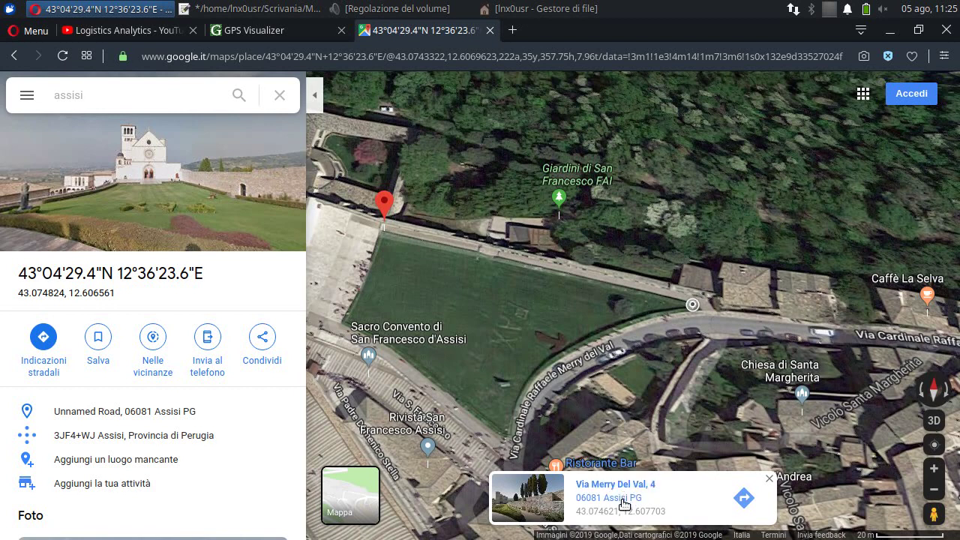
left_click(616, 512)
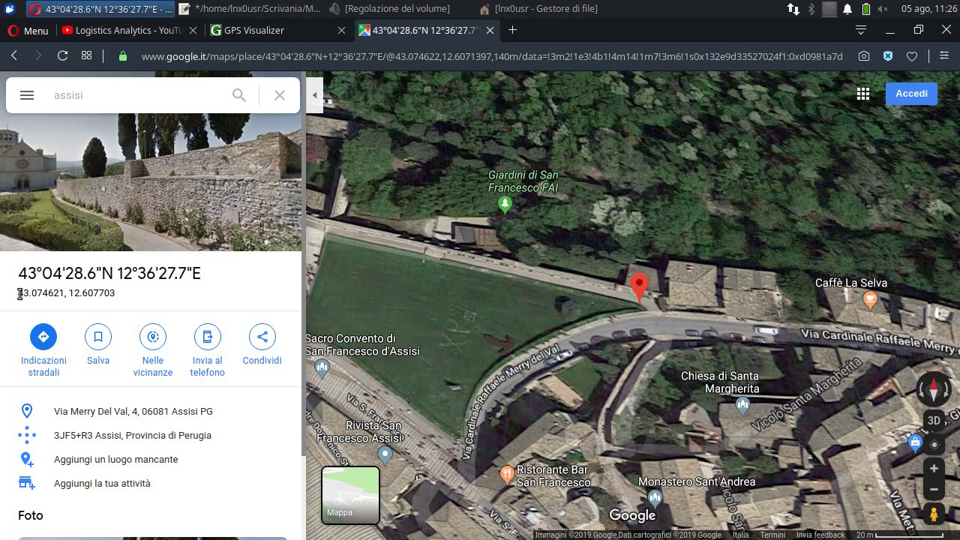
Paste latitude 43.074621 and longitude 12.607703 onto the Punto2 line in Mappa.idx.
left_click_drag(19, 293, 62, 293)
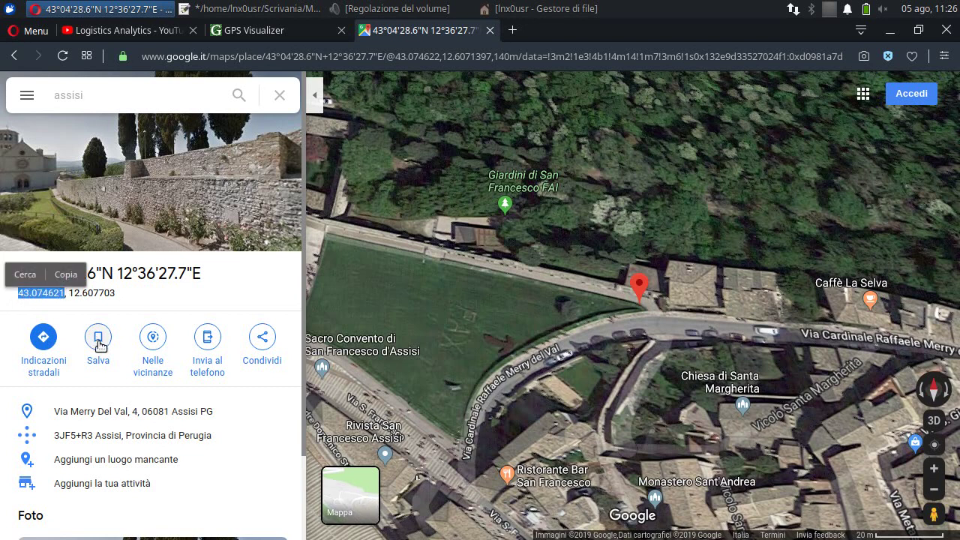
left_click(268, 9)
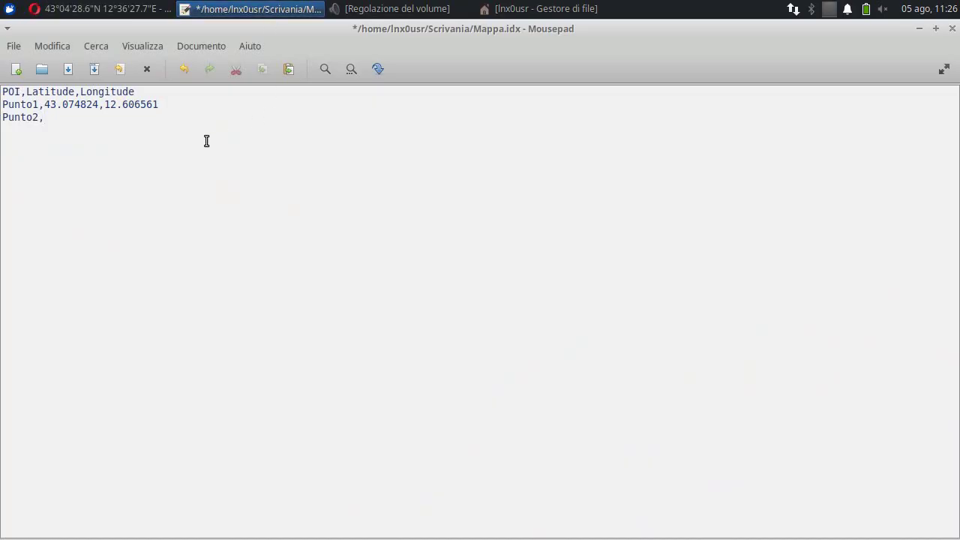
key("ctrl+v")
left_click(146, 9)
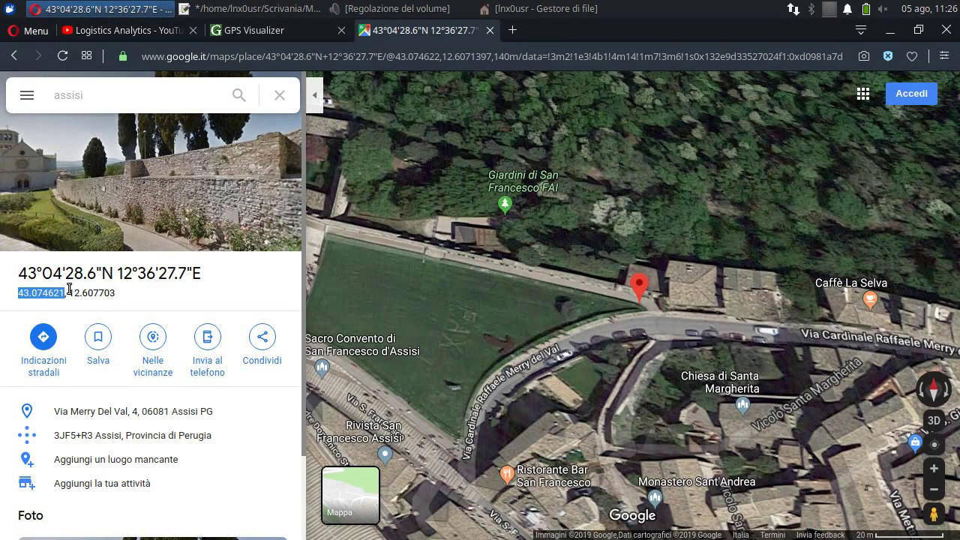
left_click_drag(69, 292, 117, 292)
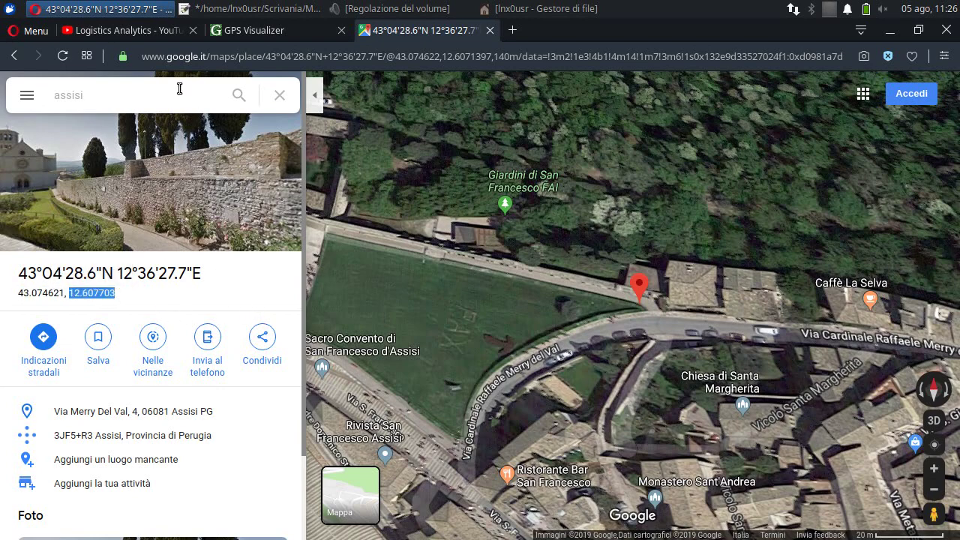
left_click(251, 9)
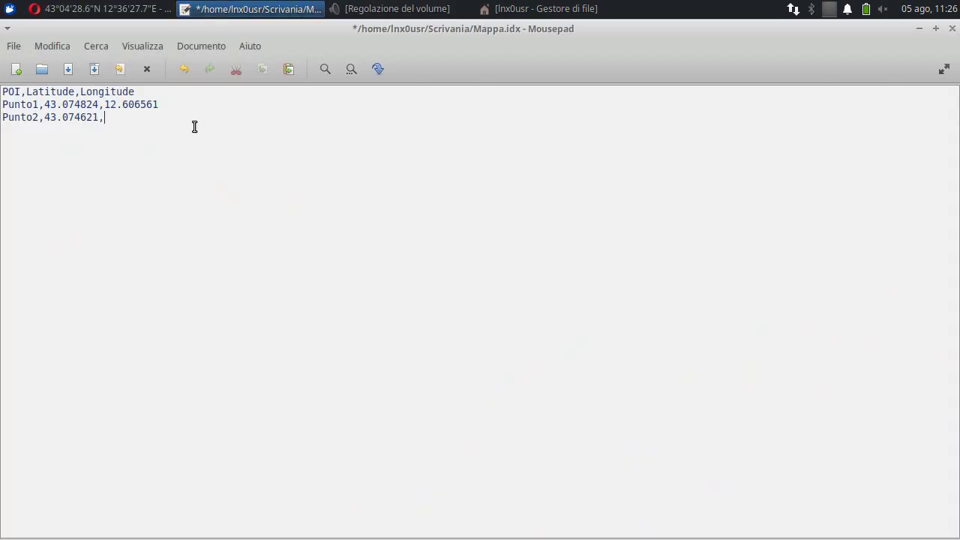
key("ctrl+v")
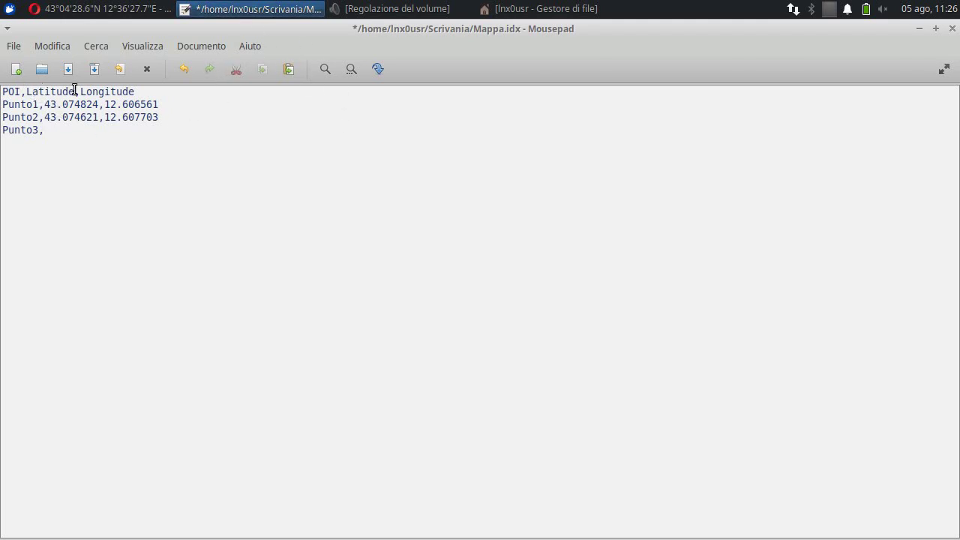
Pin a point on the lawn's curved southern edge to show its coordinates.
left_click(164, 13)
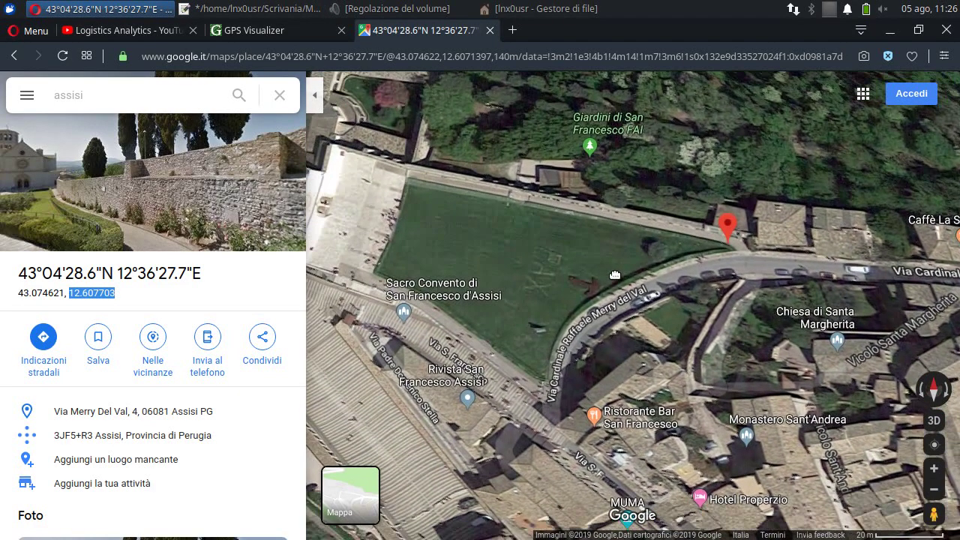
left_click_drag(587, 373, 615, 277)
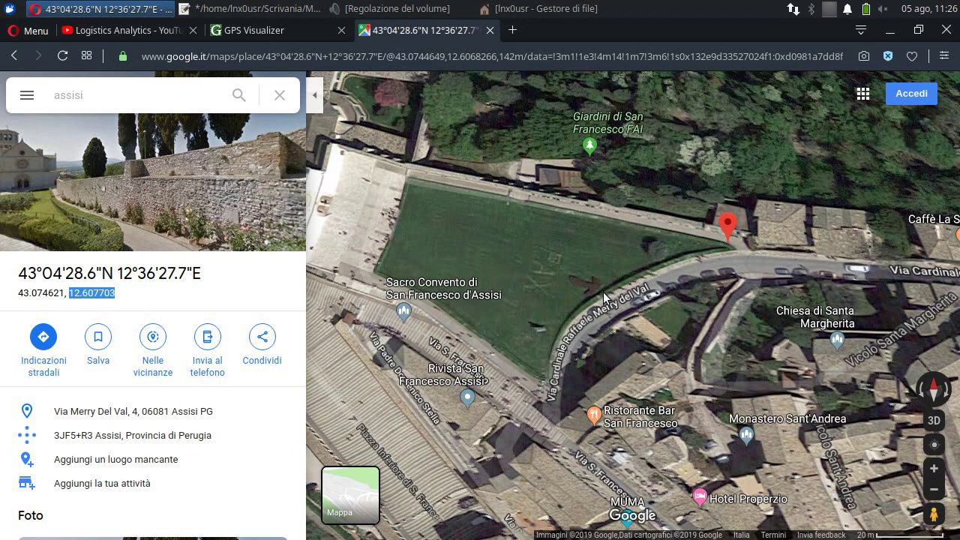
right_click(603, 291)
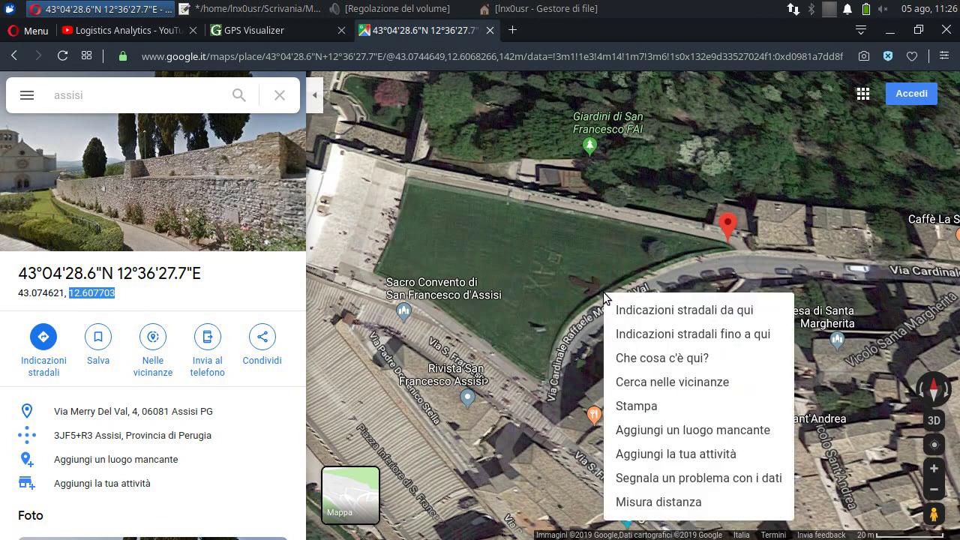
left_click(637, 360)
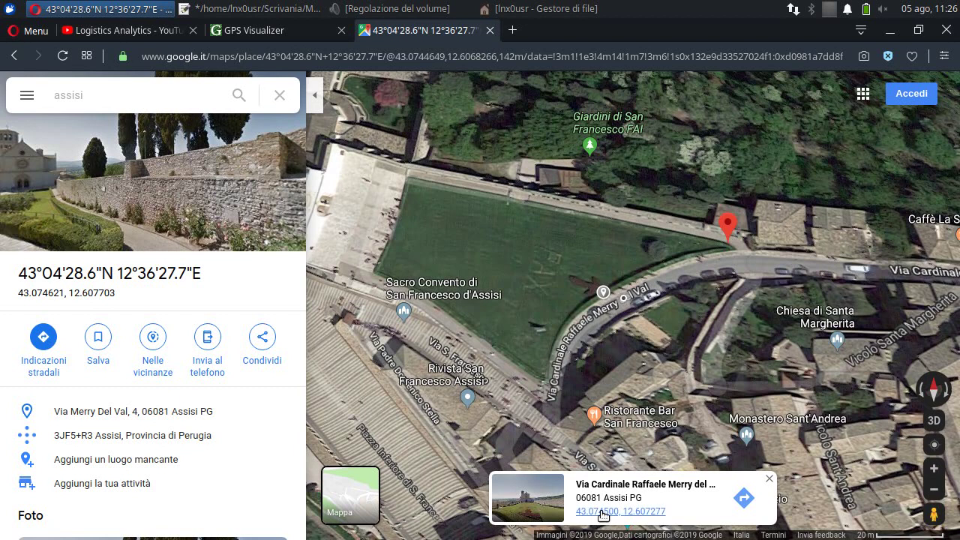
left_click(601, 510)
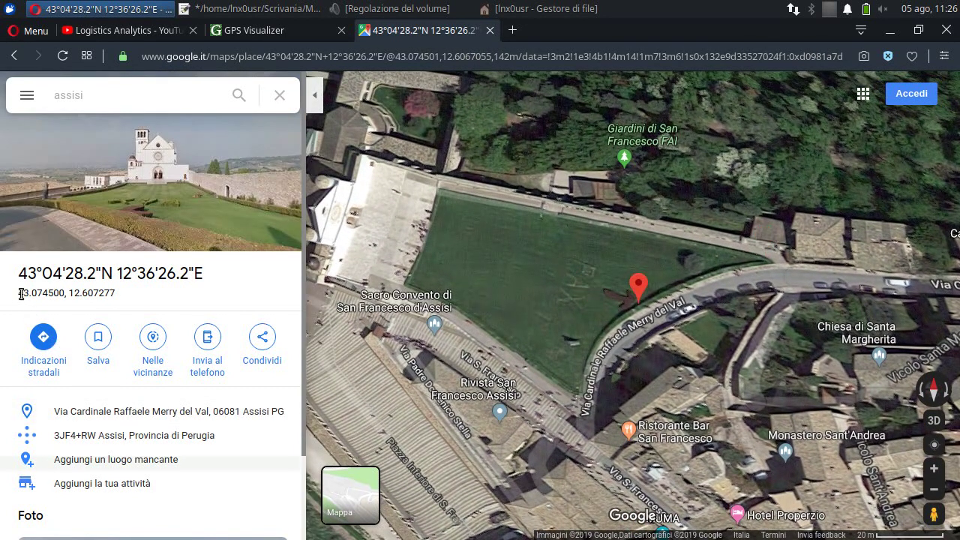
Copy latitude 43.074500 and longitude 12.607277 onto the Punto3 line in Mappa.idx.
left_click_drag(21, 293, 65, 293)
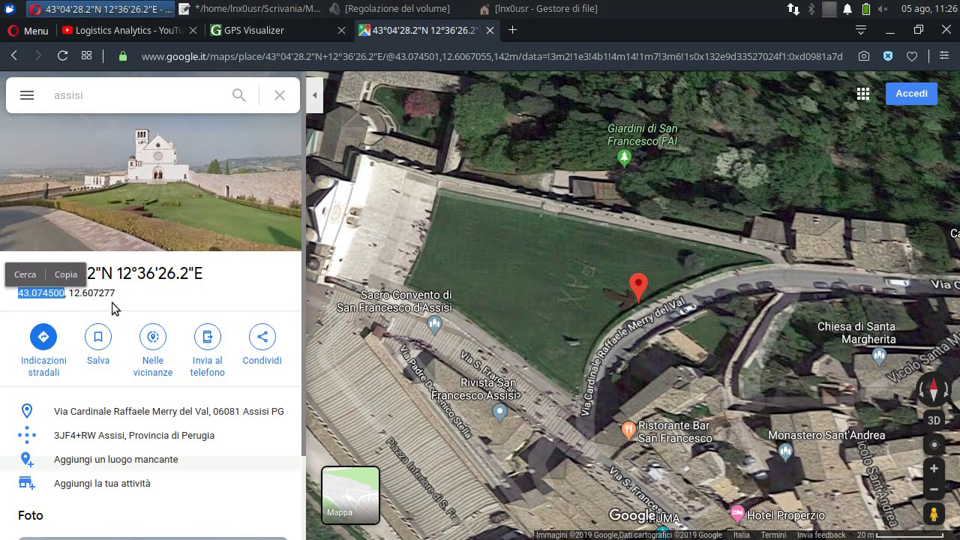
left_click(279, 9)
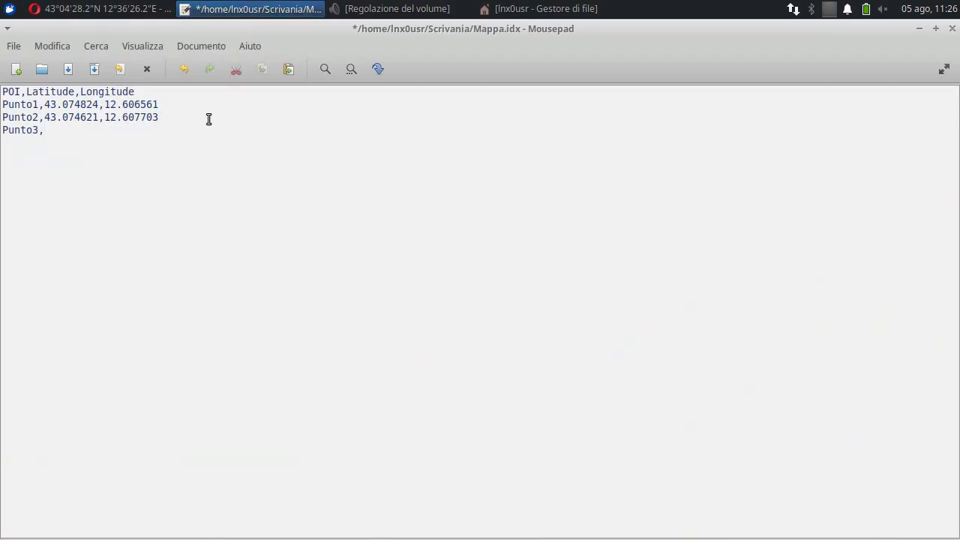
key("ctrl+v")
left_click(105, 9)
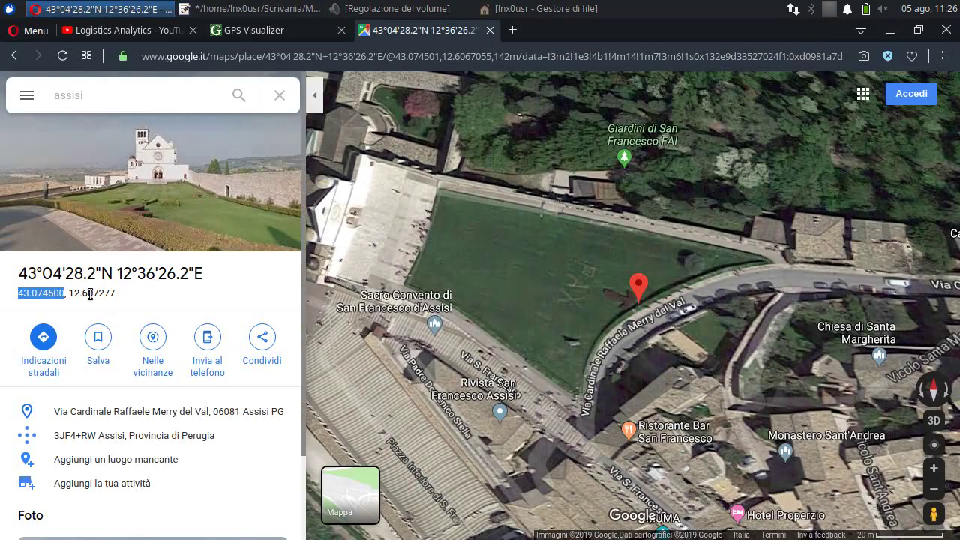
left_click_drag(69, 292, 116, 292)
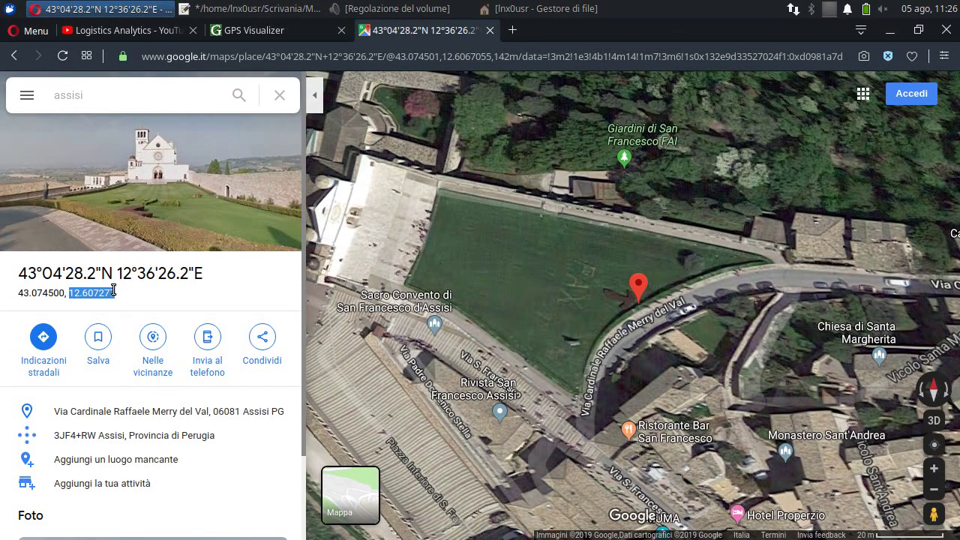
key("ctrl+c")
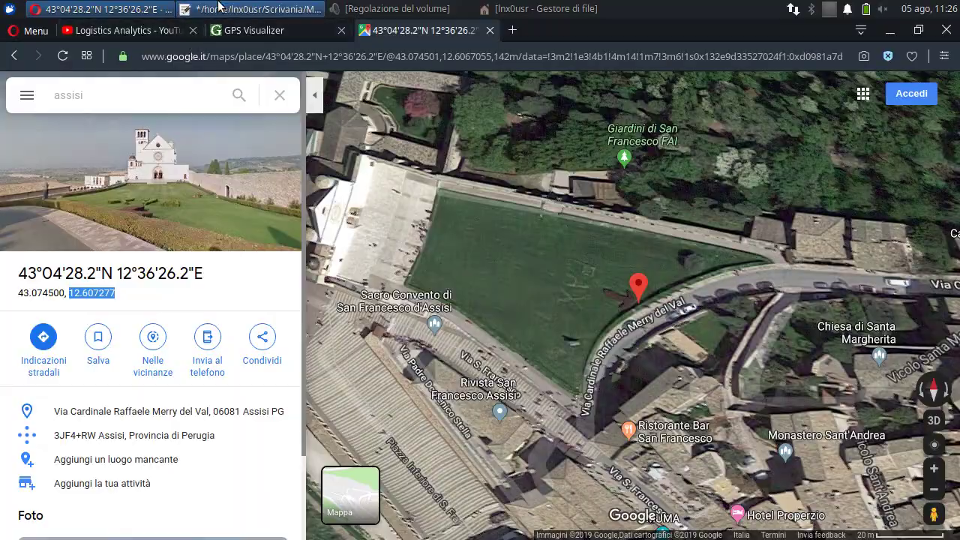
left_click(255, 9)
key("ctrl+v")
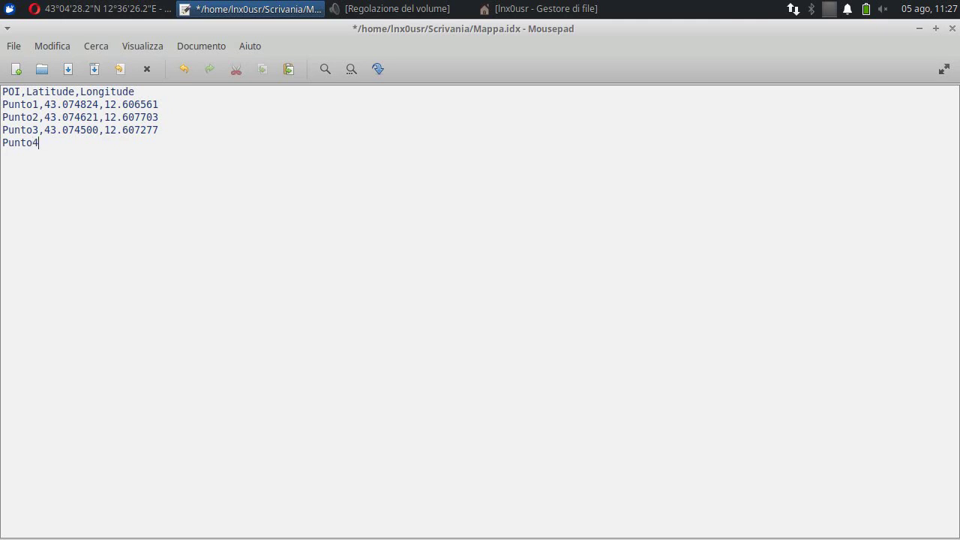
left_click(142, 9)
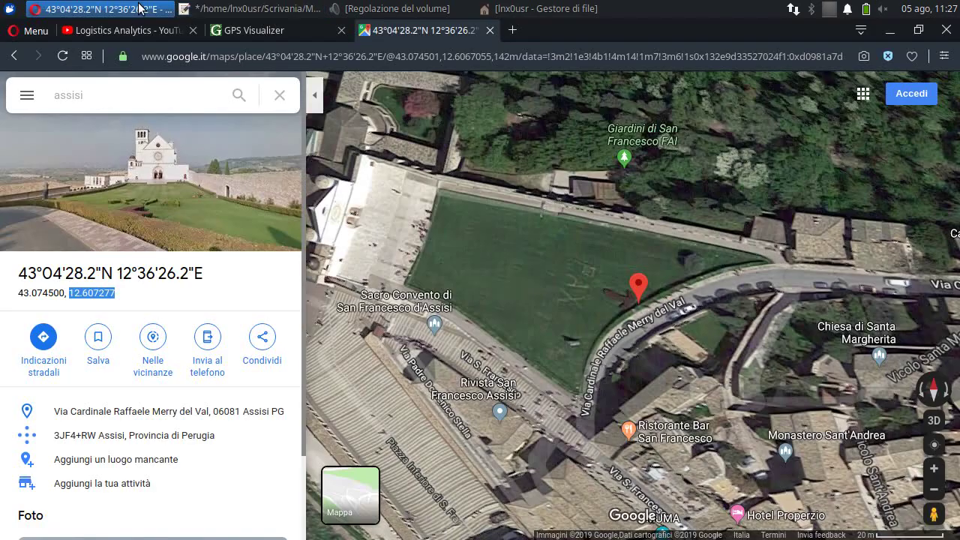
Pin the lawn's southwest tip and enter its latitude 43.074278 on the Punto4 line.
right_click(582, 395)
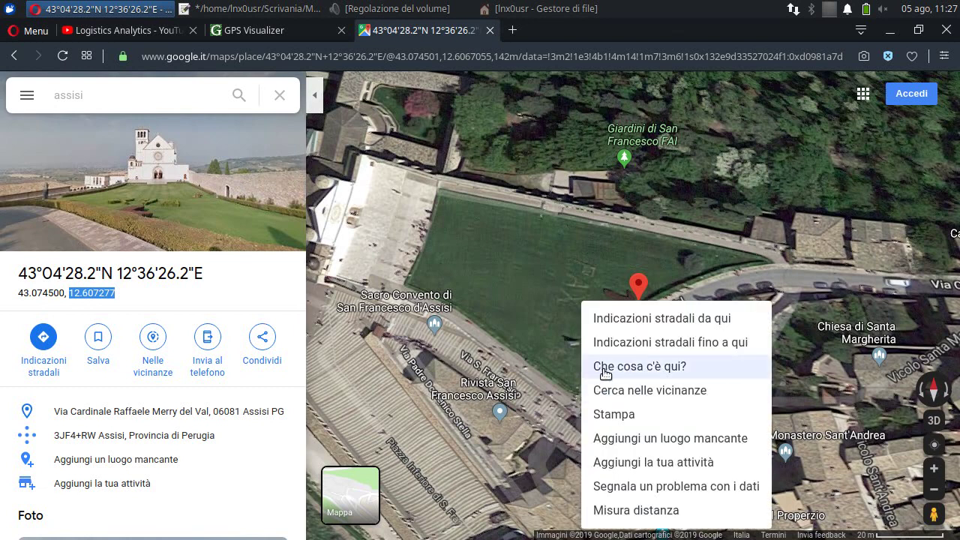
left_click(603, 368)
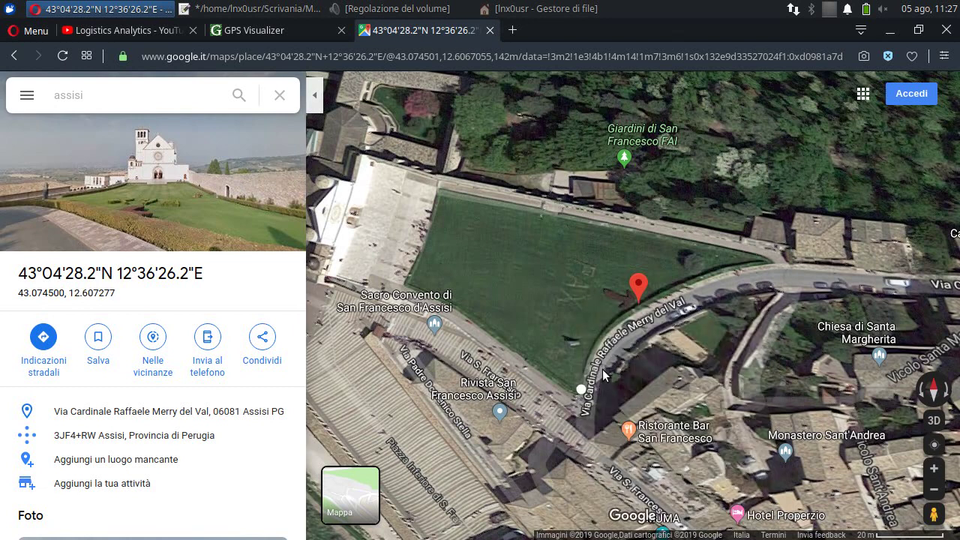
left_click(626, 512)
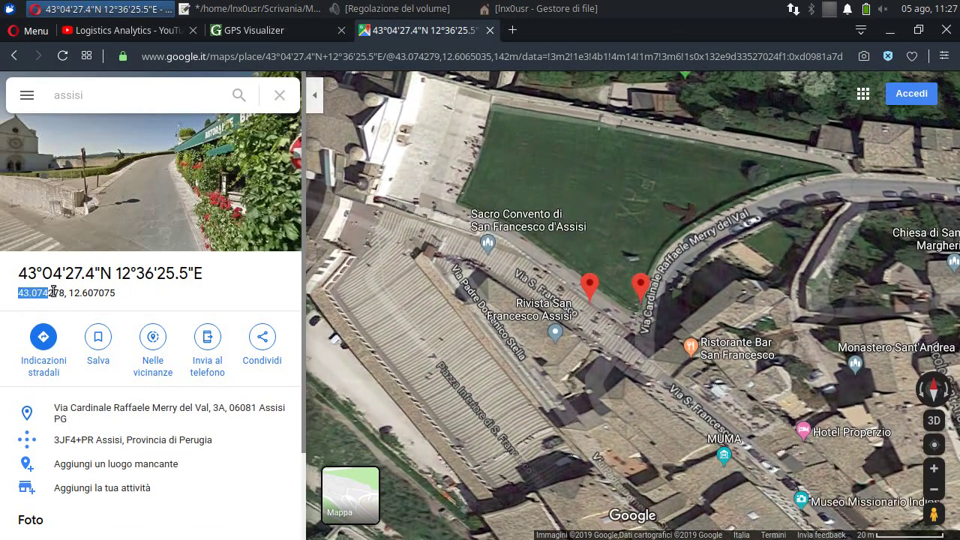
left_click_drag(19, 297, 66, 293)
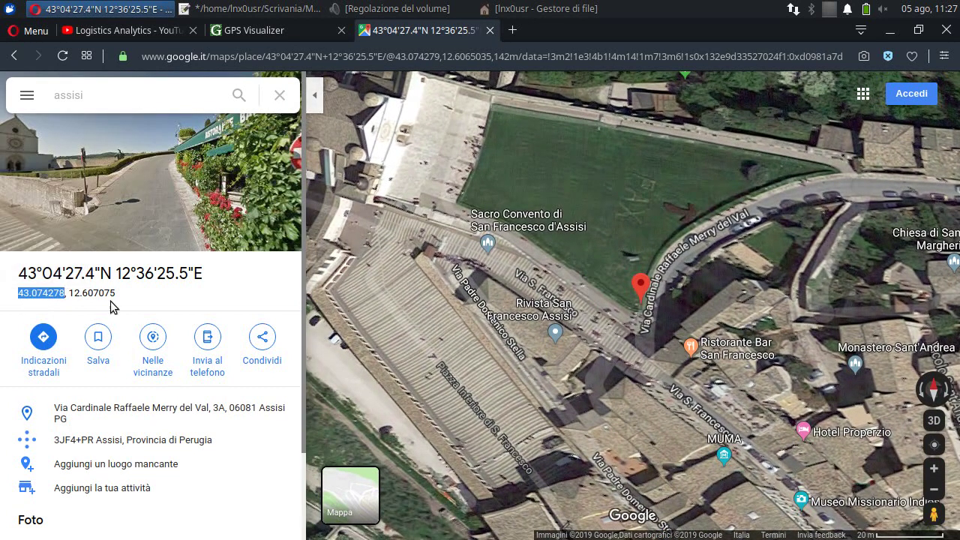
left_click(118, 33)
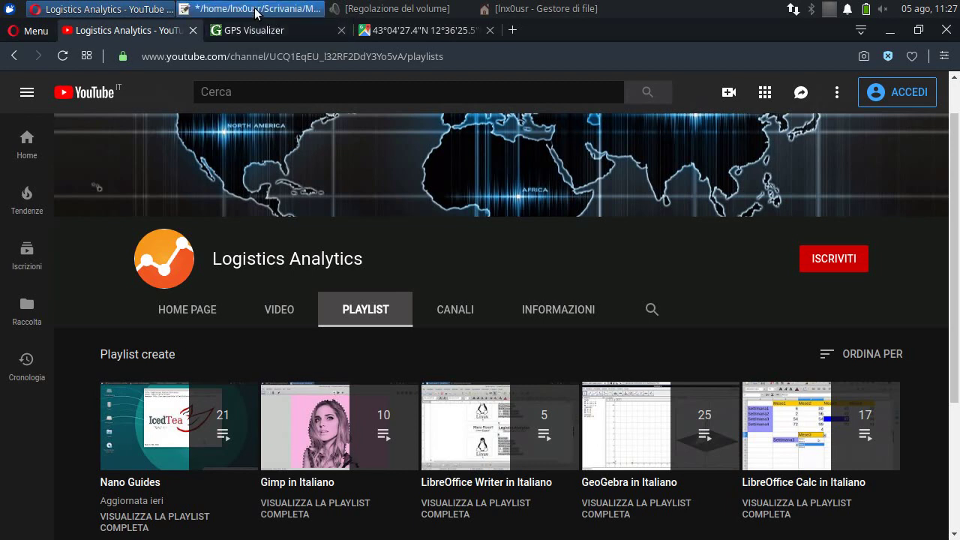
left_click(251, 9)
type("43.074278,")
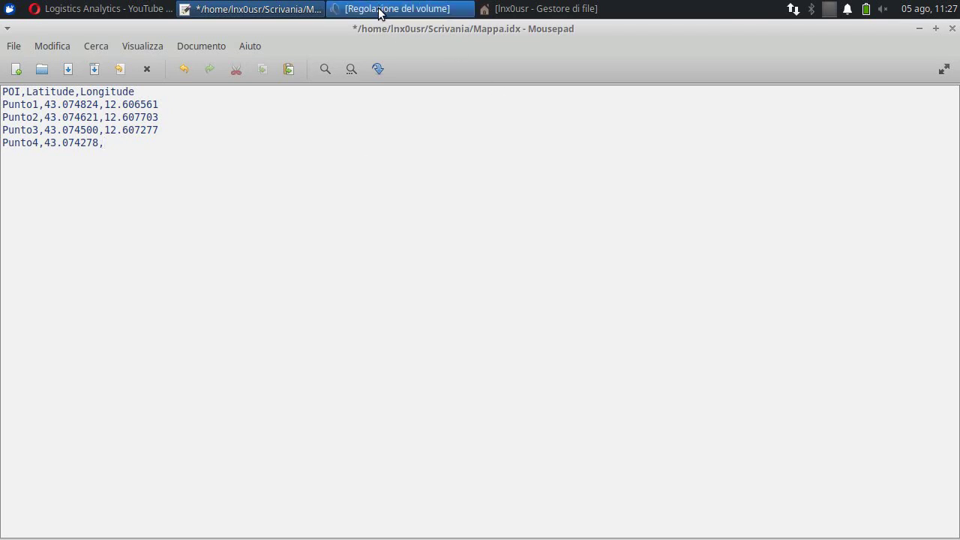
Add longitude 12.607075 from the Google Maps tab to complete the Punto4 line.
left_click(132, 9)
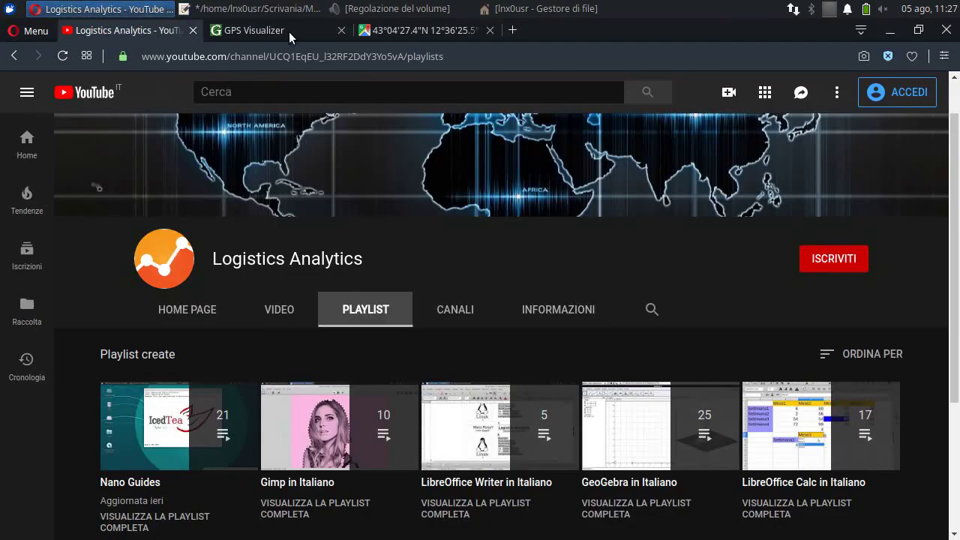
left_click(304, 30)
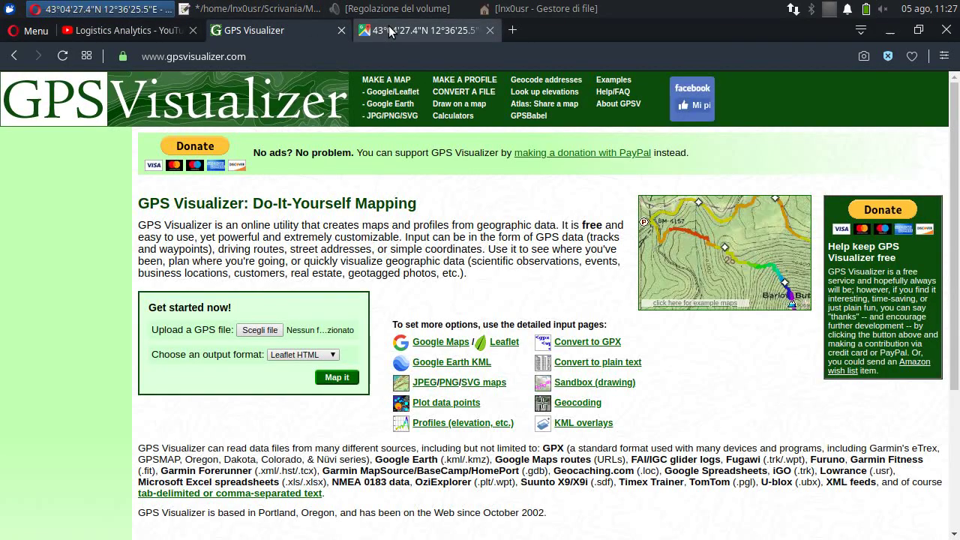
left_click(420, 30)
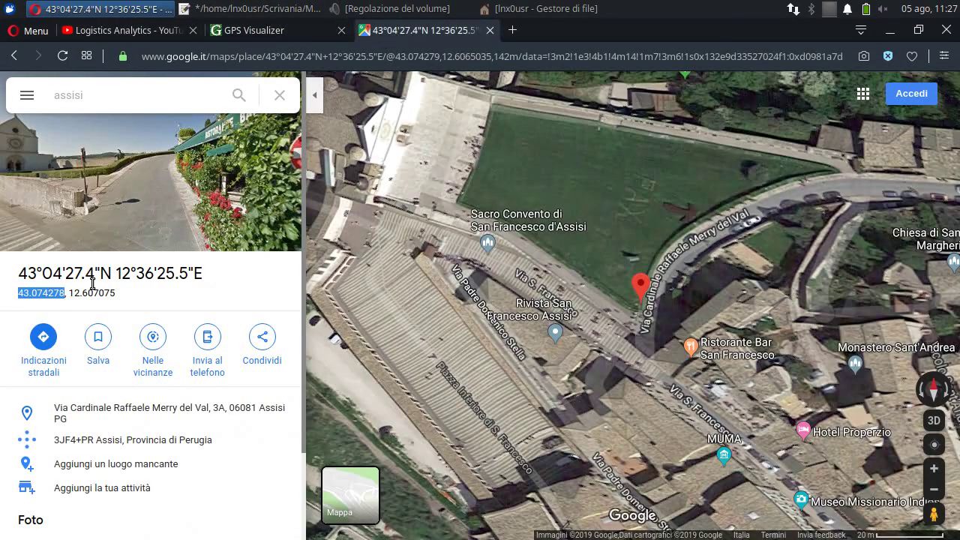
left_click_drag(69, 288, 116, 291)
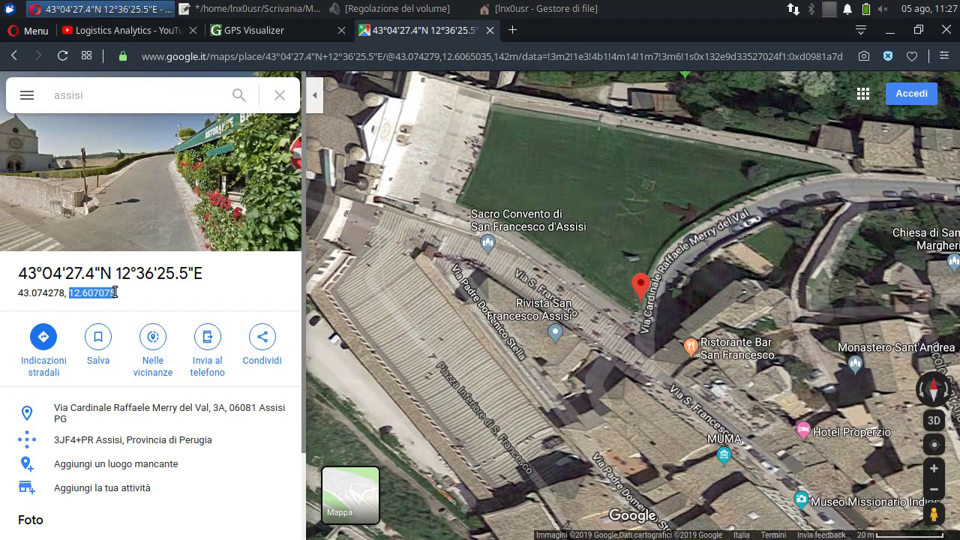
left_click(225, 8)
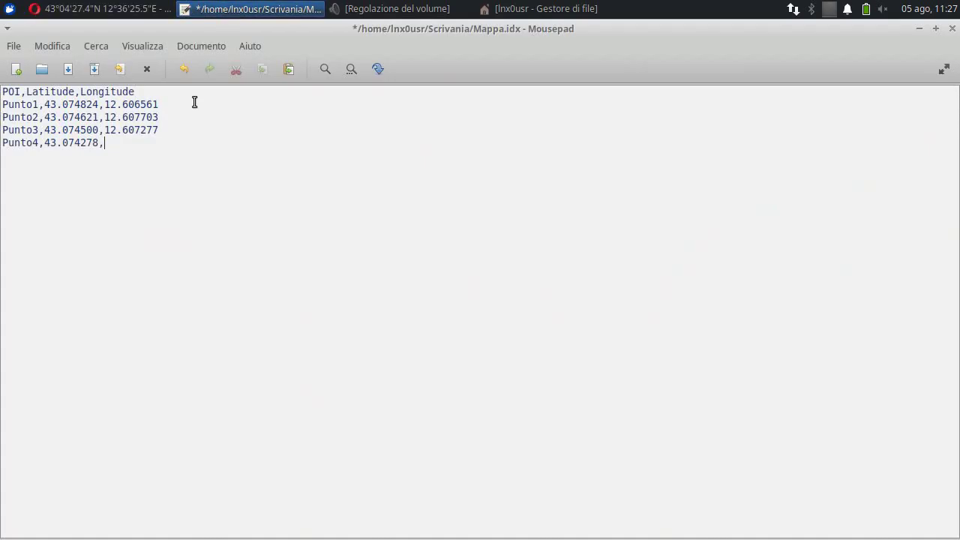
key("ctrl+v")
Pin the lawn's western corner to reveal its coordinates.
left_click(93, 9)
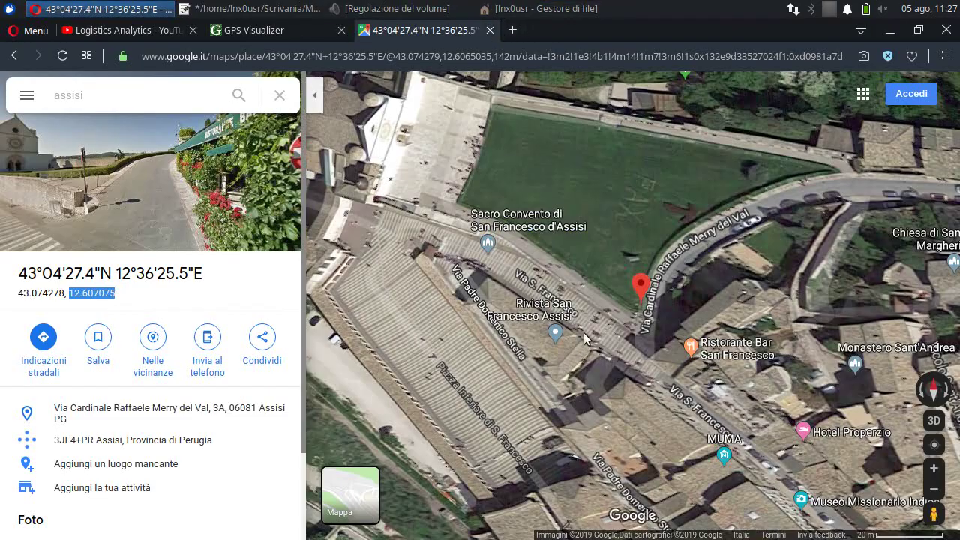
right_click(471, 216)
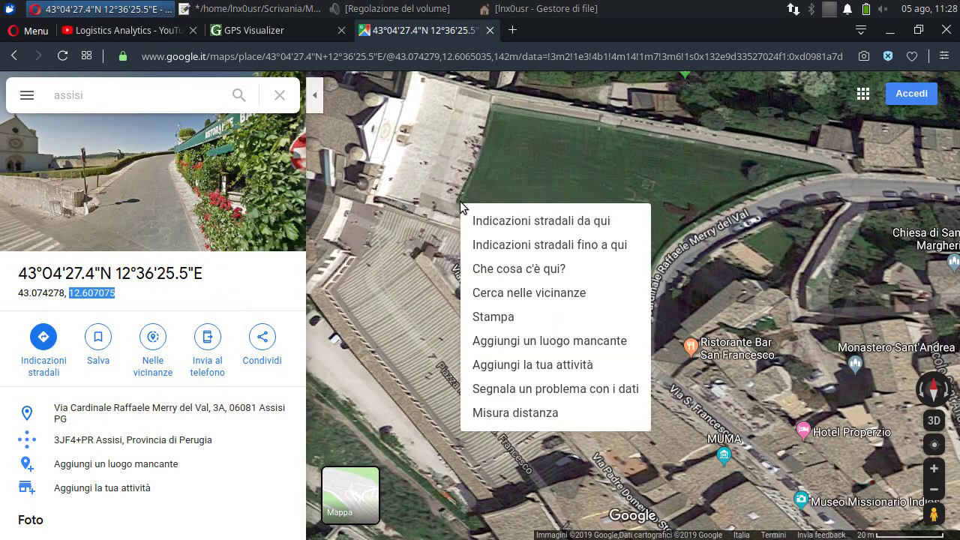
left_click(491, 268)
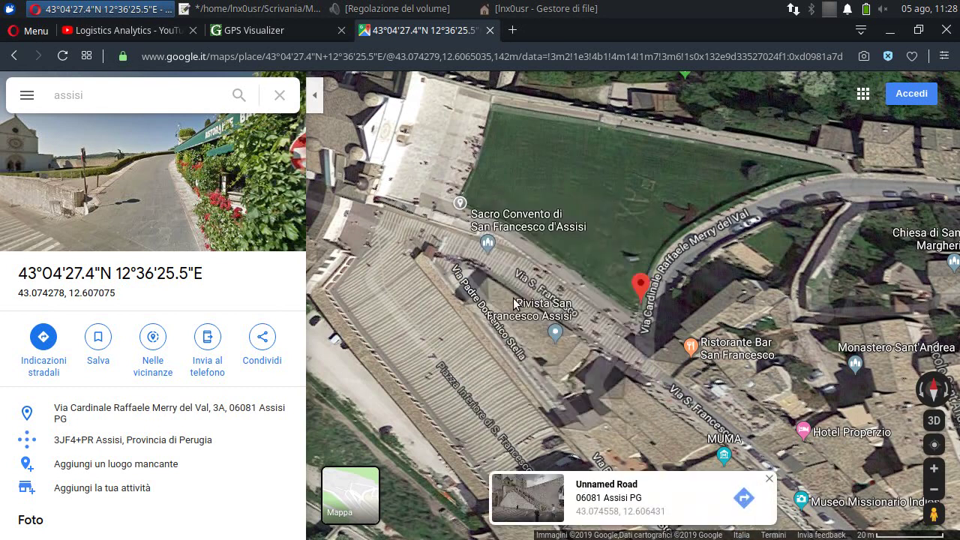
left_click(611, 511)
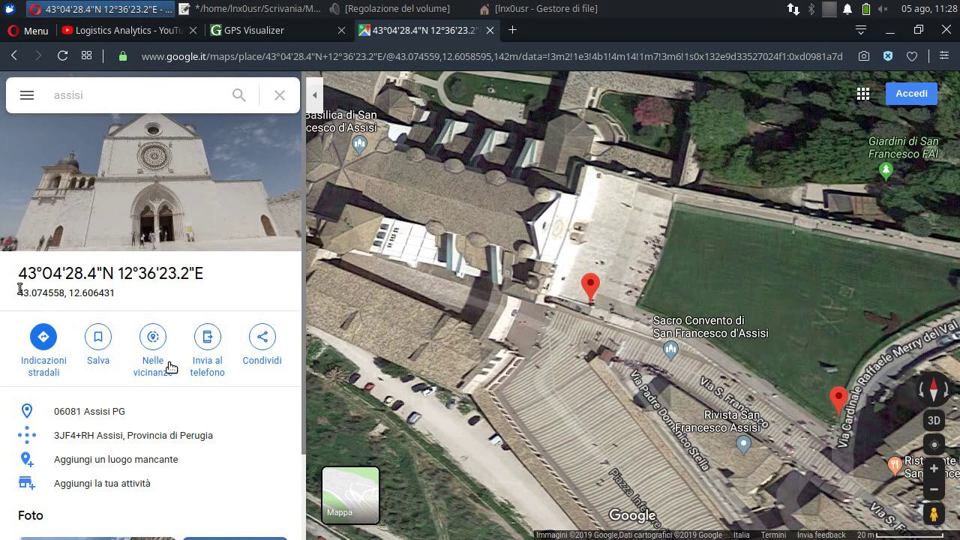
Paste latitude 43.074558 and longitude 12.606431 onto the Punto5 line and end it.
left_click_drag(18, 293, 62, 295)
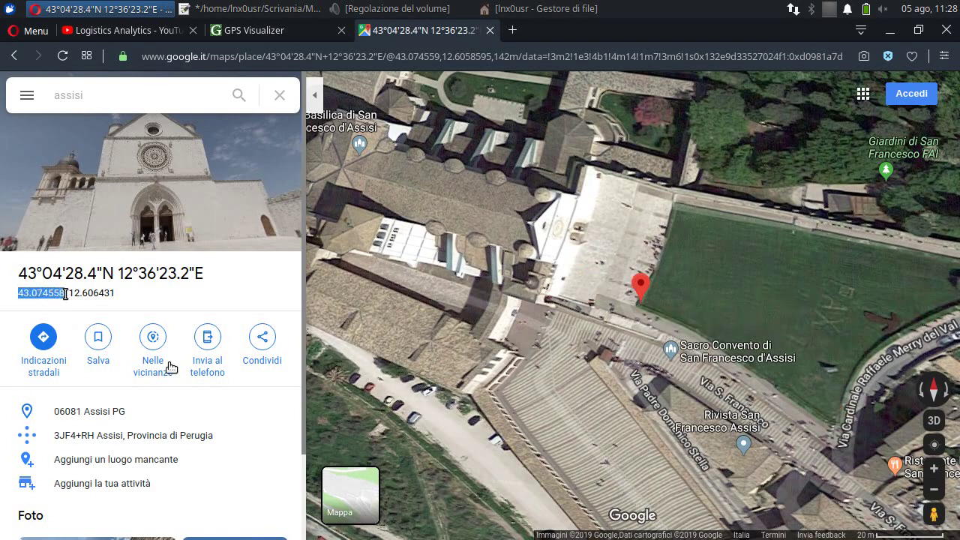
left_click(268, 6)
key("ctrl+v")
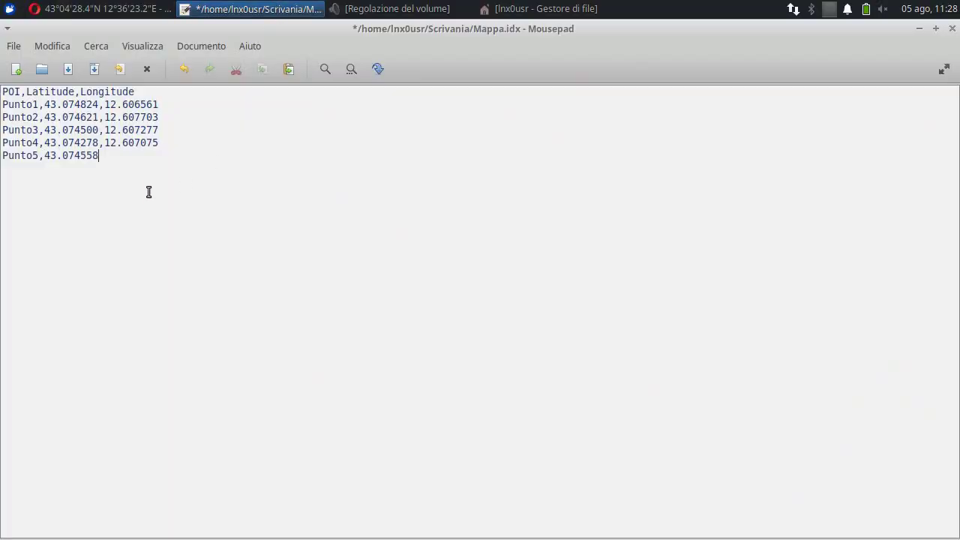
left_click(128, 9)
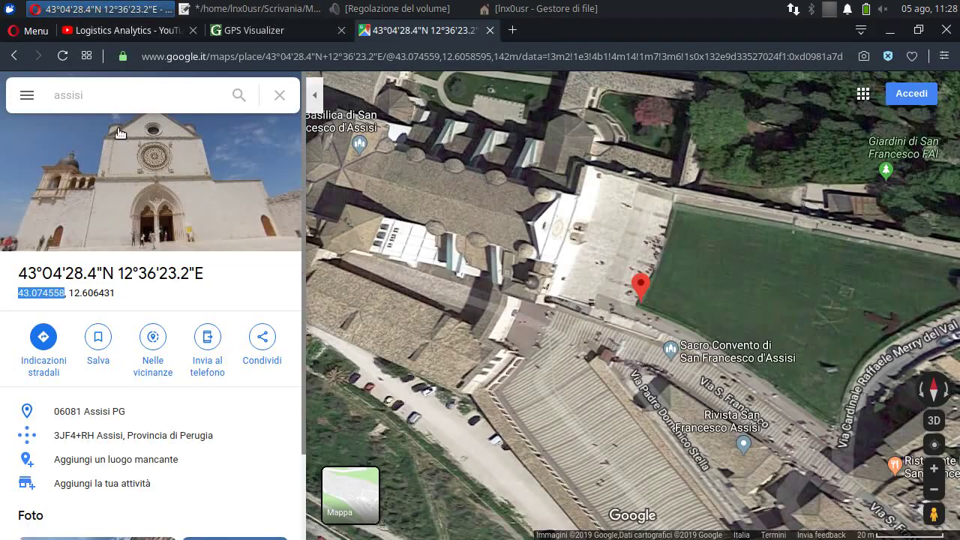
left_click_drag(69, 293, 115, 288)
key("ctrl+c")
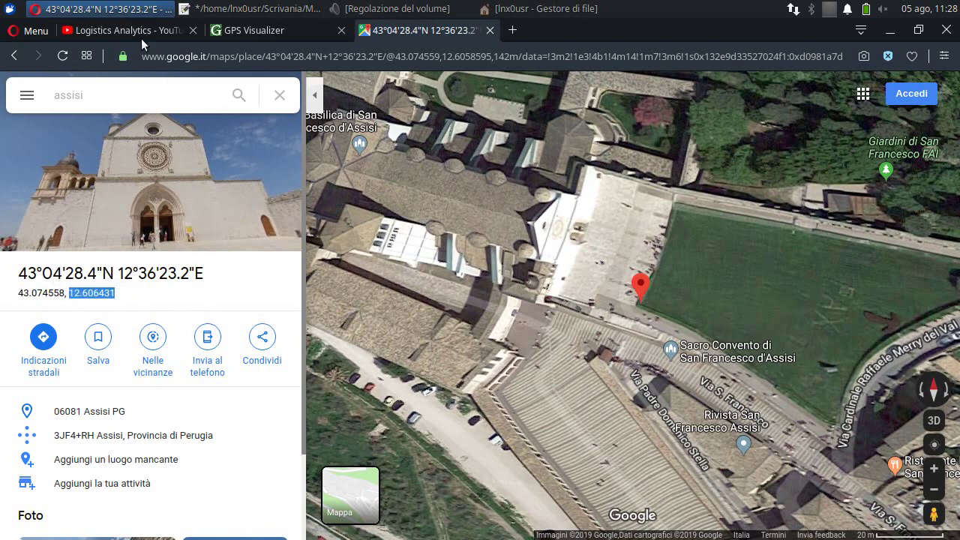
left_click(251, 9)
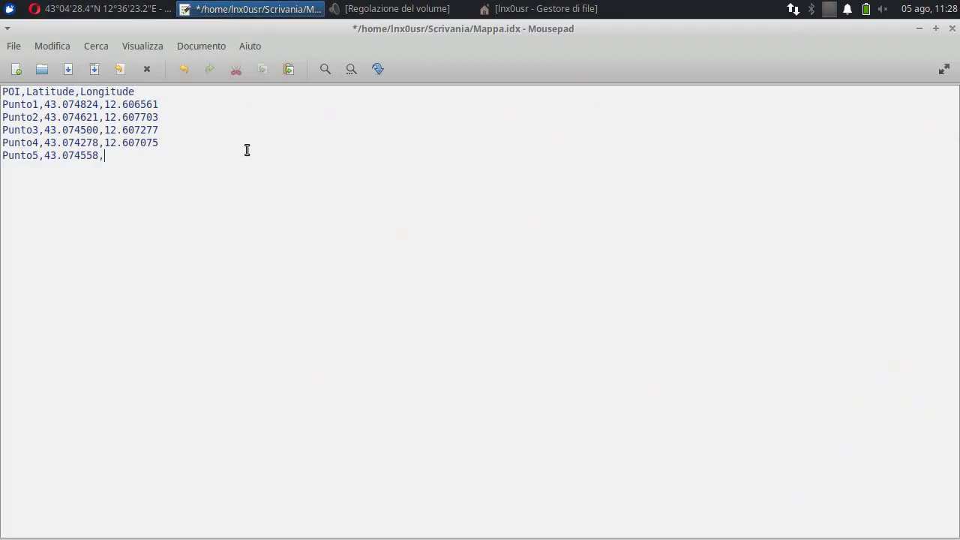
key("ctrl+v")
key("Return")
Close Mappa.idx saving its changes, then minimise and restore the browser.
left_click(952, 28)
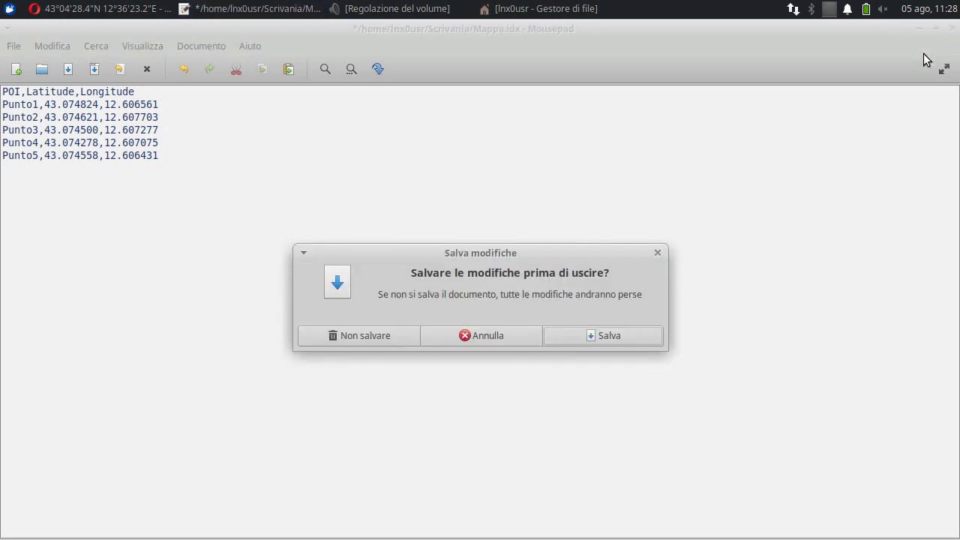
left_click(565, 339)
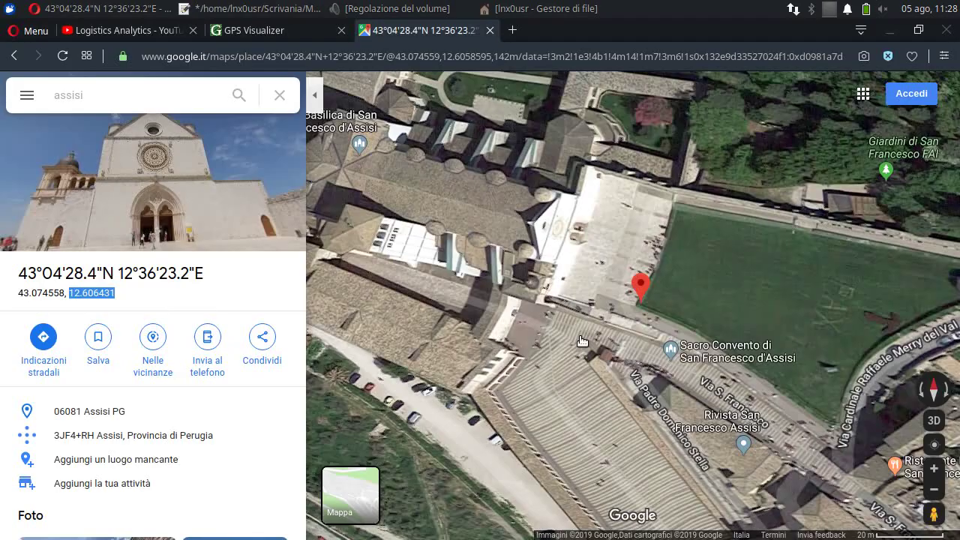
left_click(904, 29)
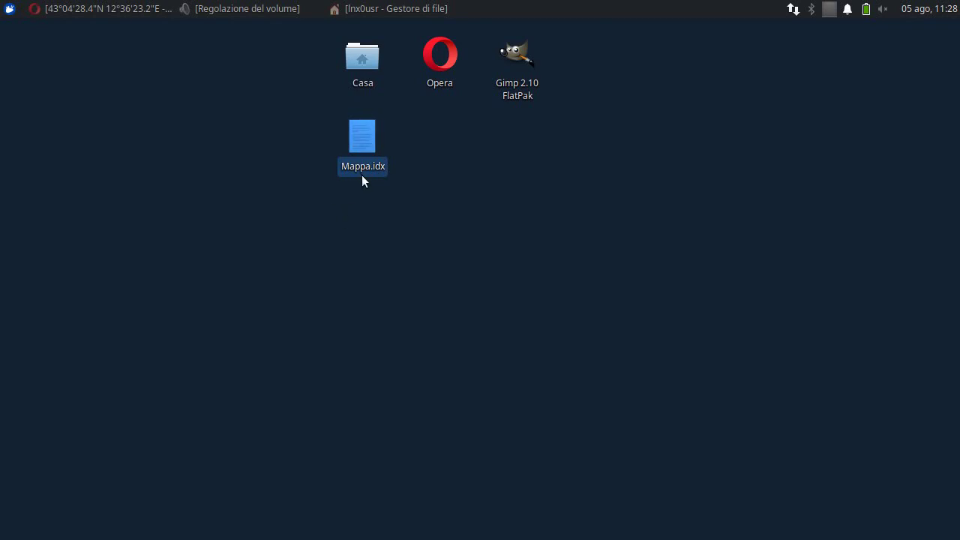
left_click(112, 9)
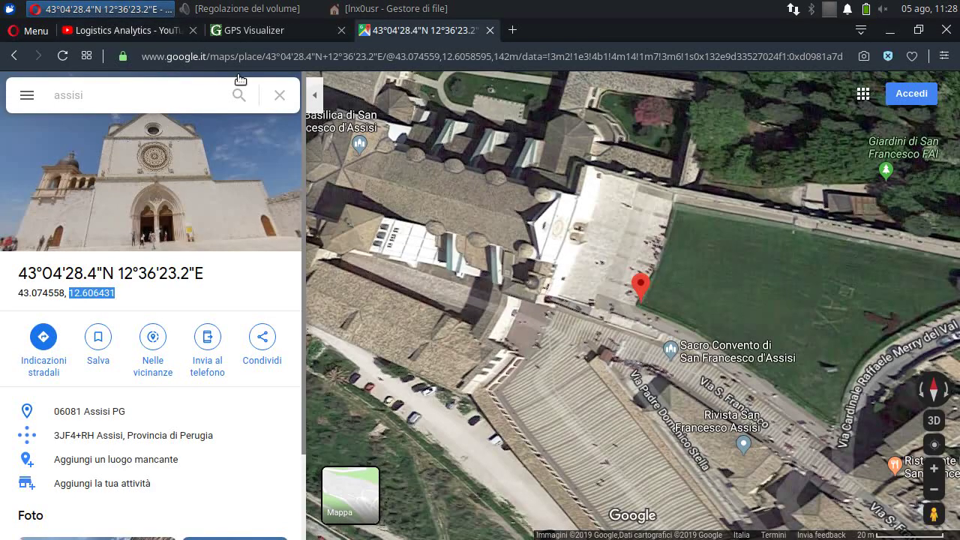
Upload Mappa.idx to GPS Visualizer and generate a Leaflet HTML map from it.
left_click(274, 31)
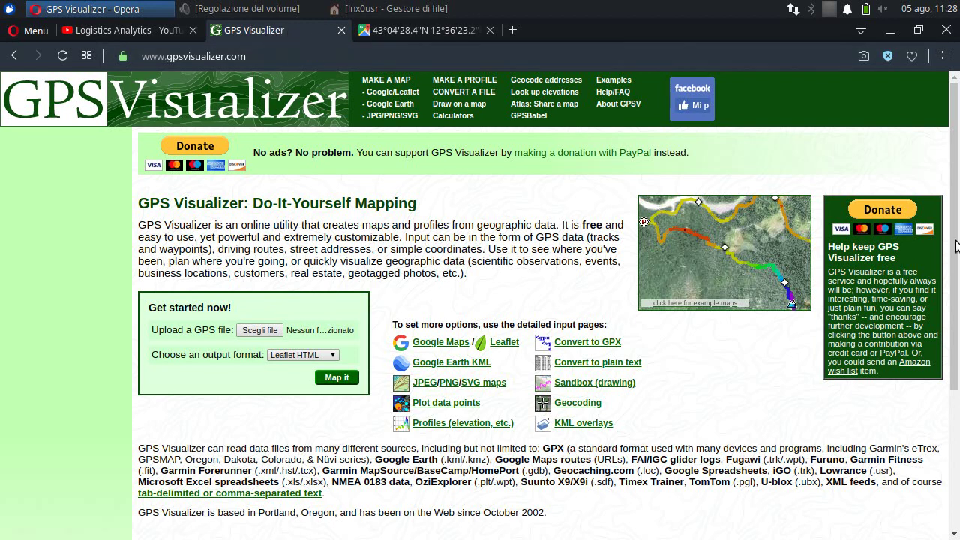
left_click_drag(955, 129, 956, 135)
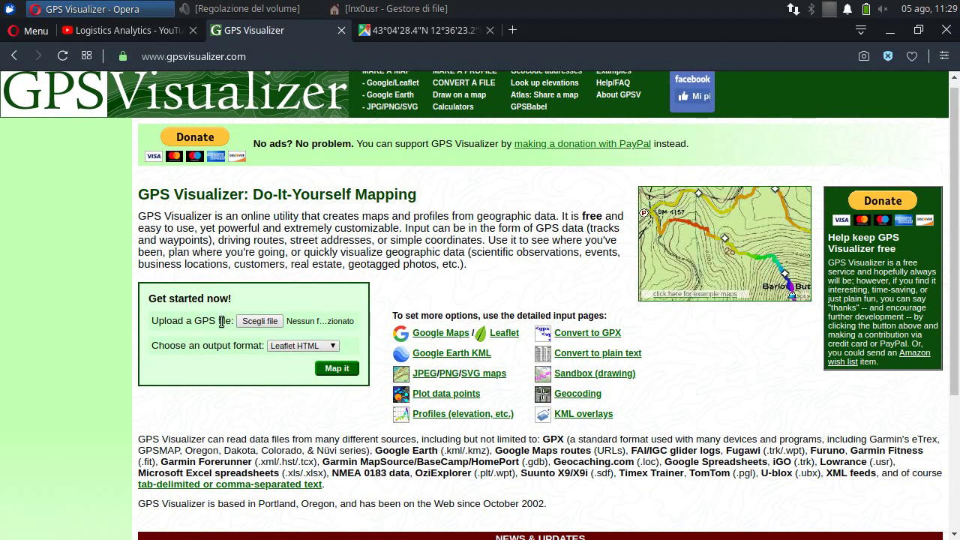
left_click(259, 322)
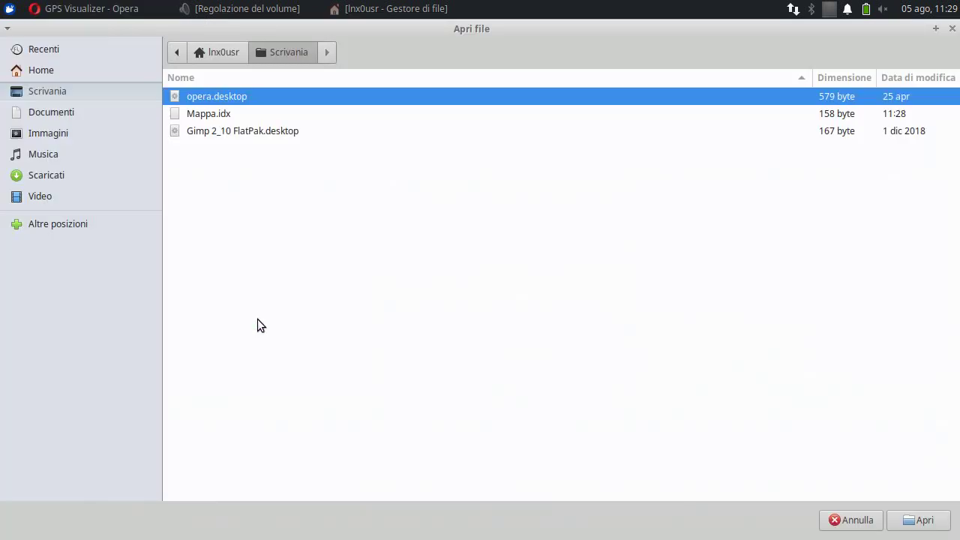
left_click(207, 114)
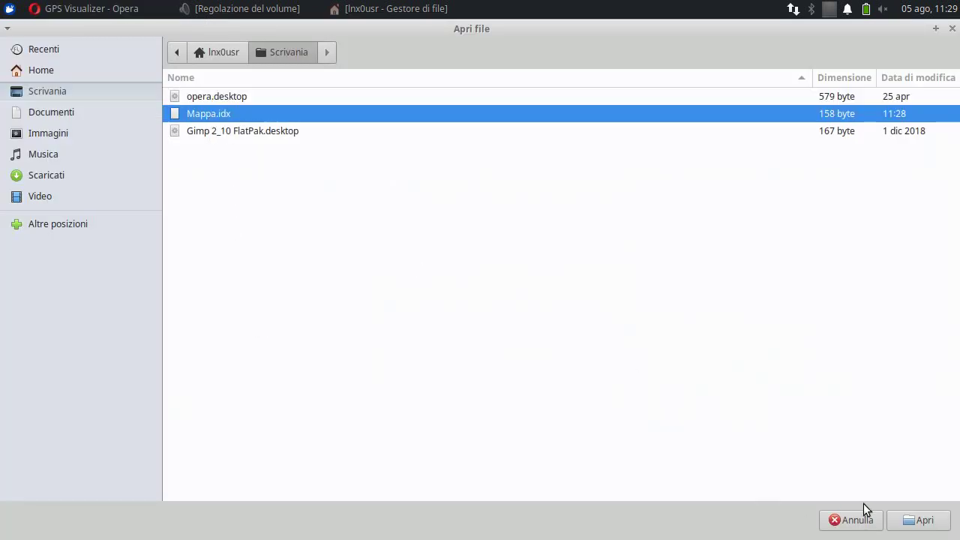
left_click(908, 520)
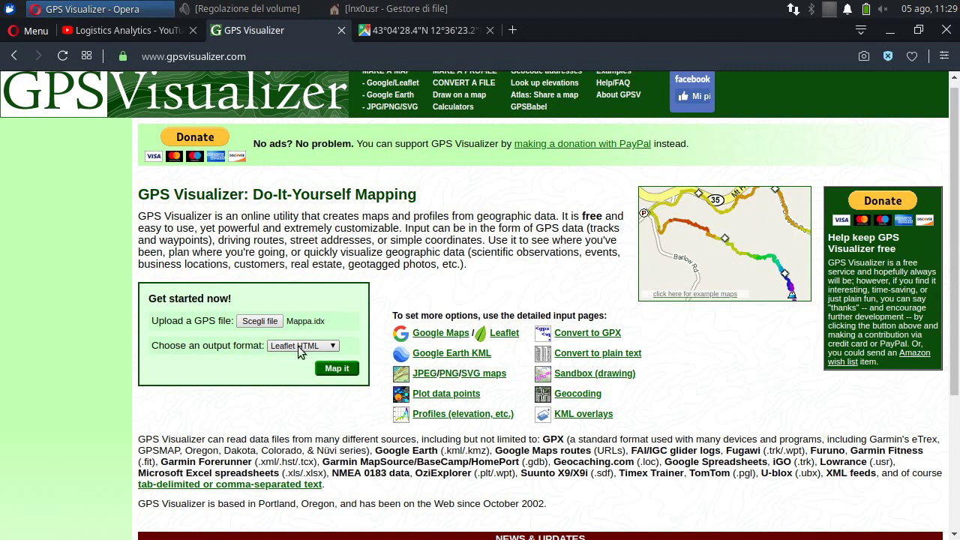
left_click(336, 368)
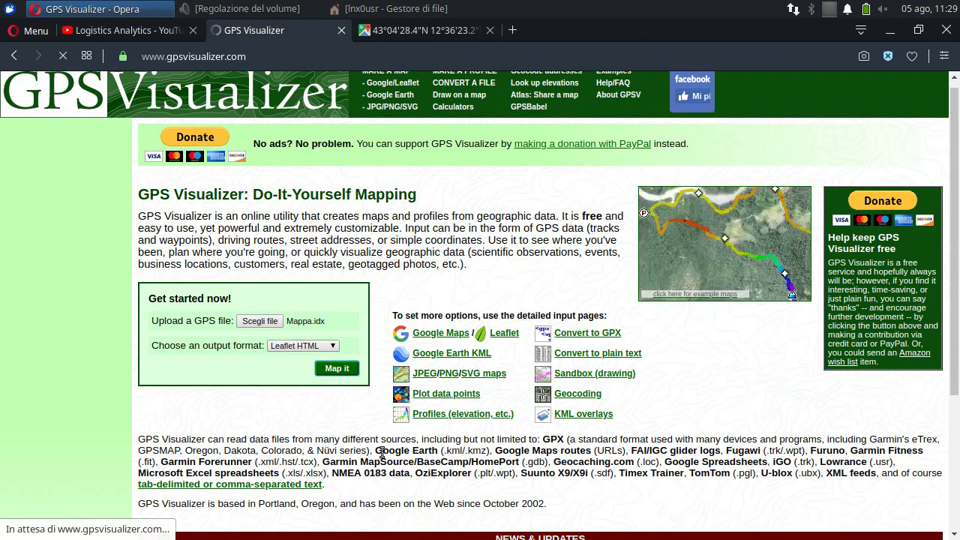
left_click(344, 373)
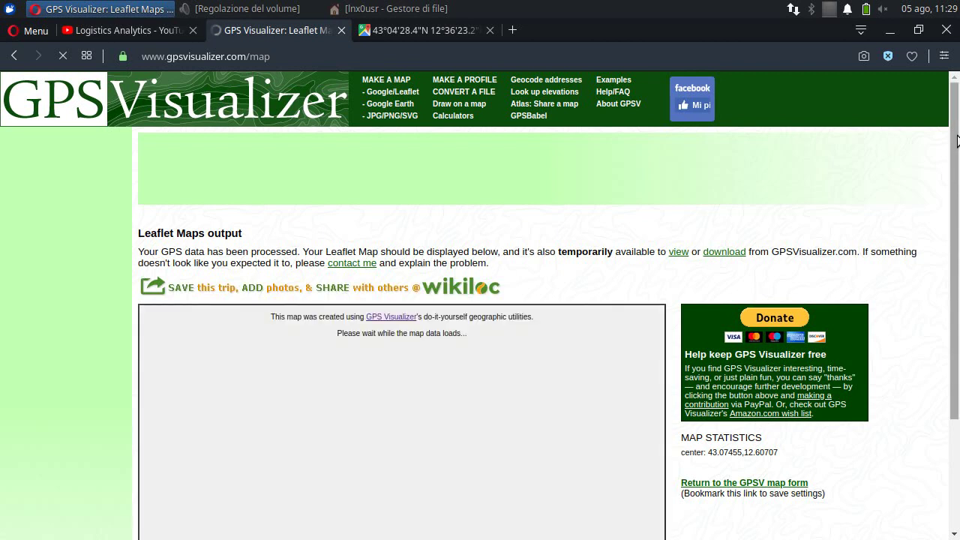
Scroll down to the Leaflet map showing the red Mappa track around the lawn.
left_click_drag(956, 141, 955, 252)
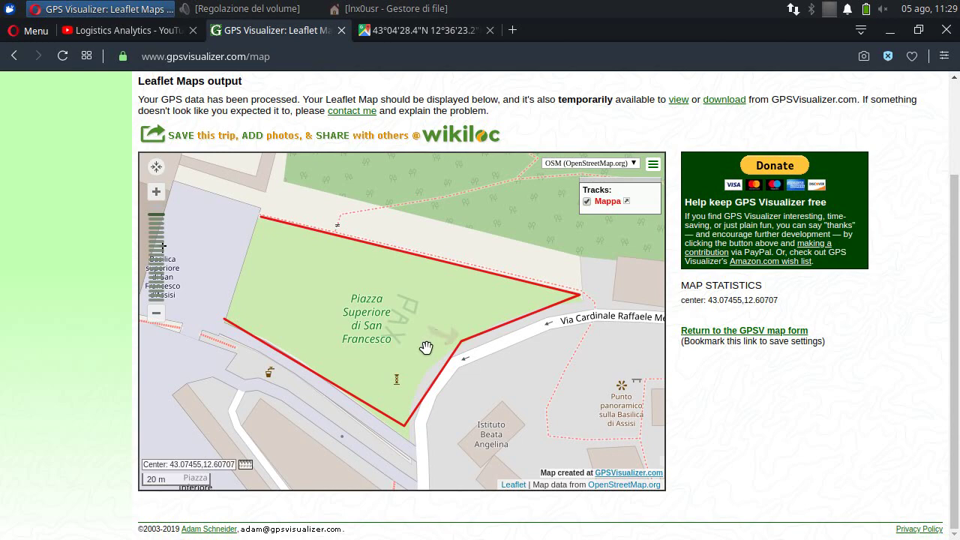
Review Mappa.idx's five points in Mousepad, then close it and restore the Opera map.
left_click(892, 30)
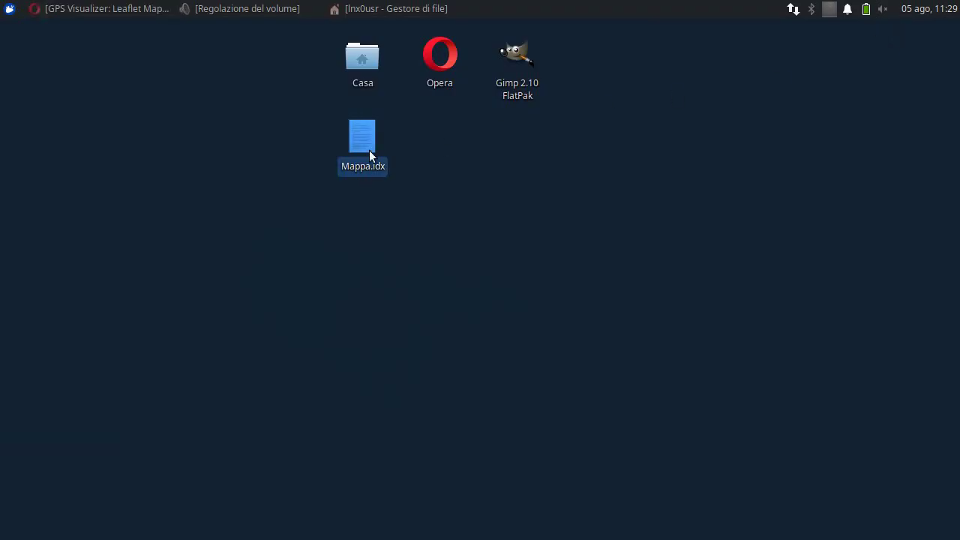
right_click(362, 135)
left_click(374, 146)
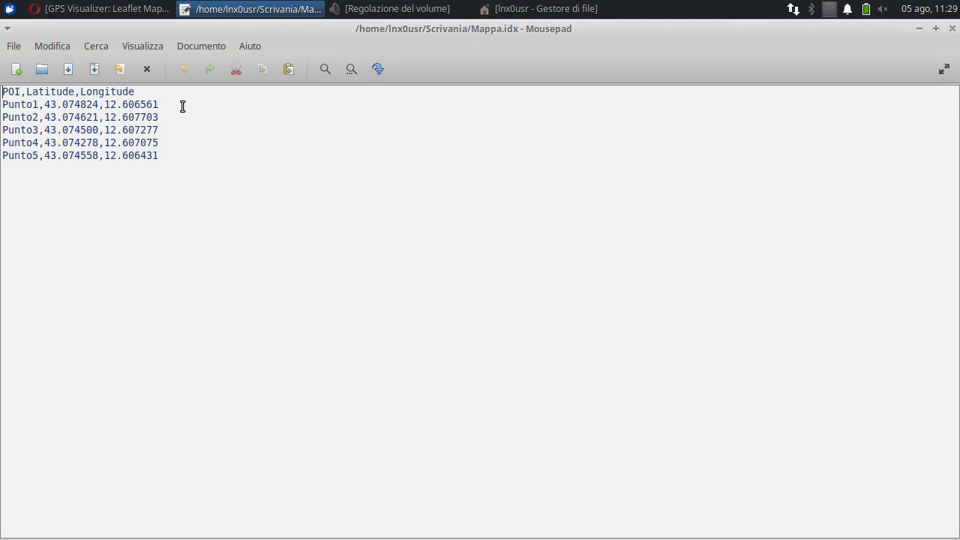
left_click(952, 28)
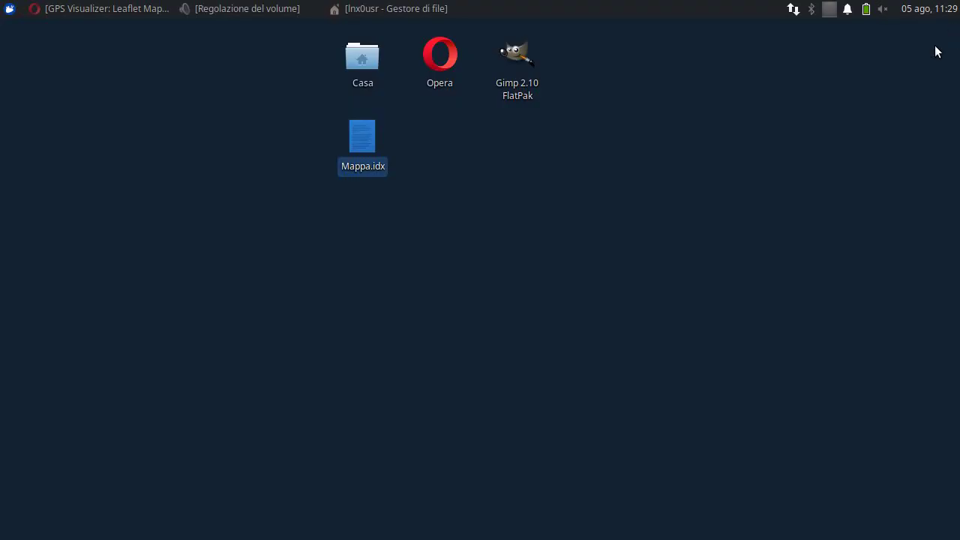
left_click(94, 9)
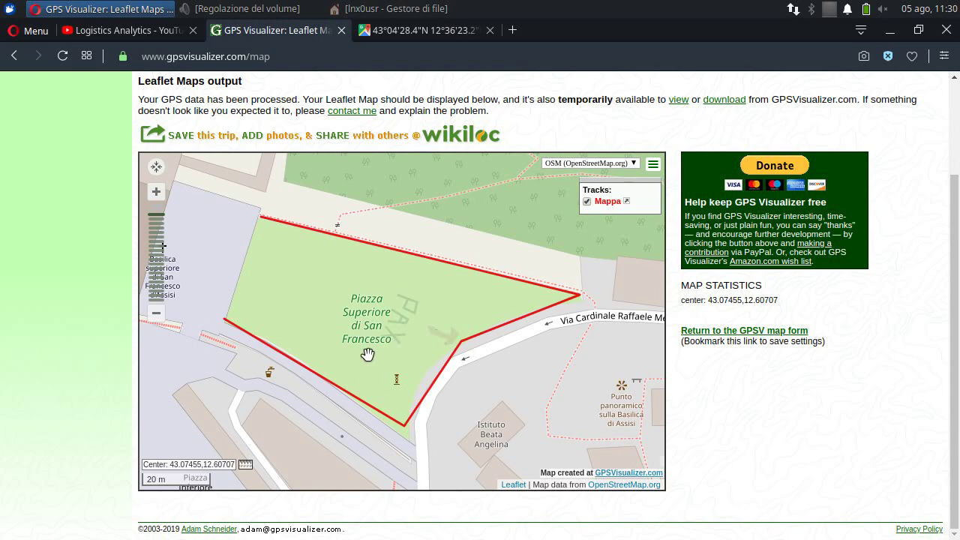
mouse_move(162, 366)
left_mouse_down()
mouse_move(215, 363)
mouse_move(195, 350)
left_mouse_up()
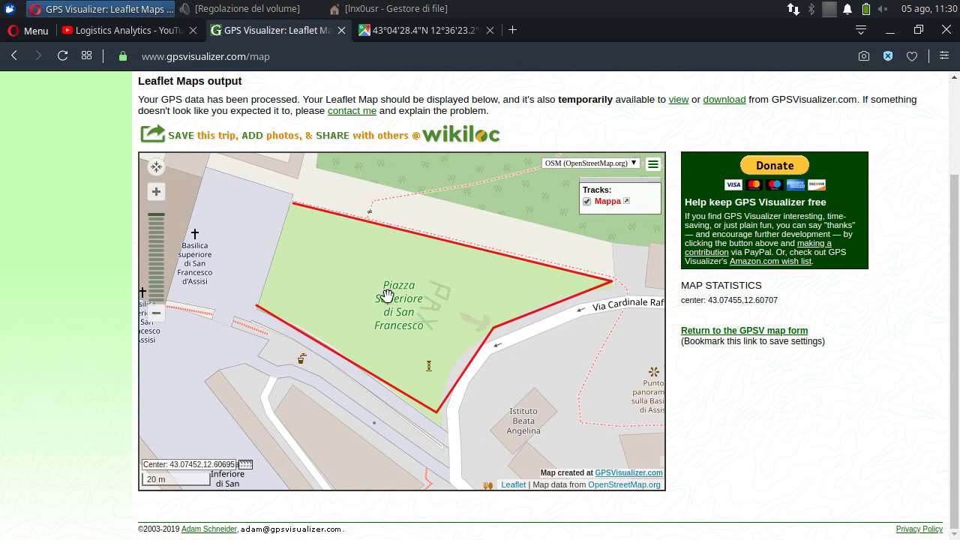
right_click(829, 9)
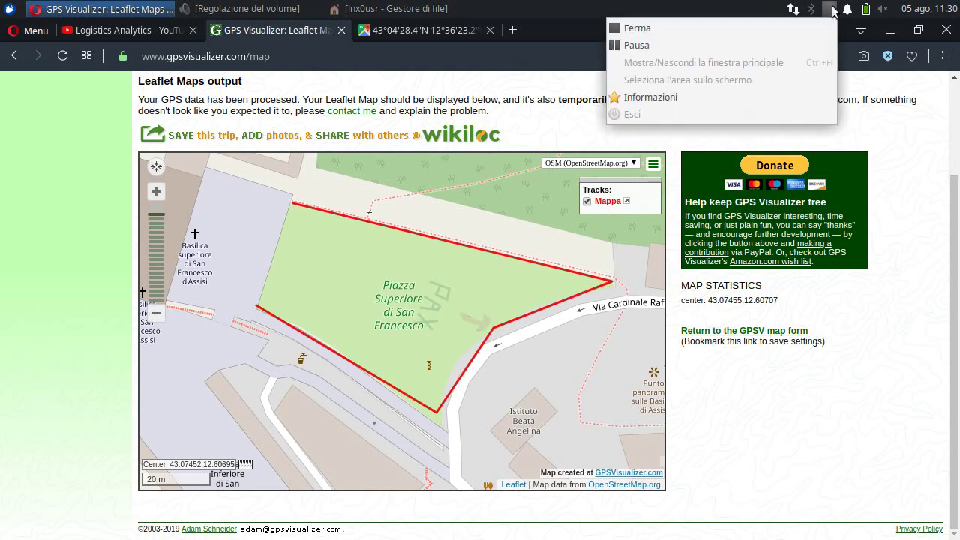